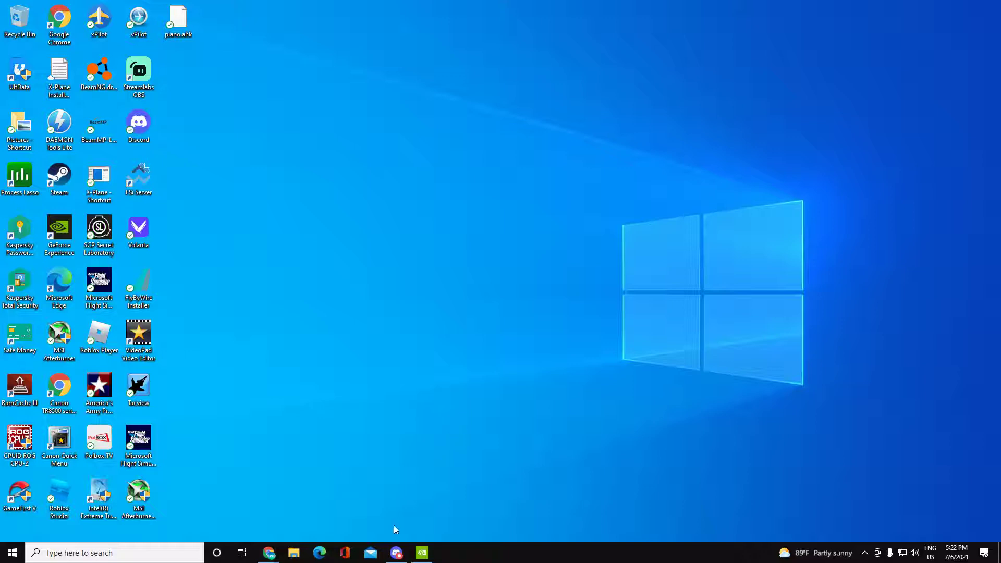
# Step: Open NVIDIA Control Panel's Program Settings with Microsoft Flight Simulator as the chosen program
pyautogui.moveTo(428, 557)
pyautogui.click(426, 552)
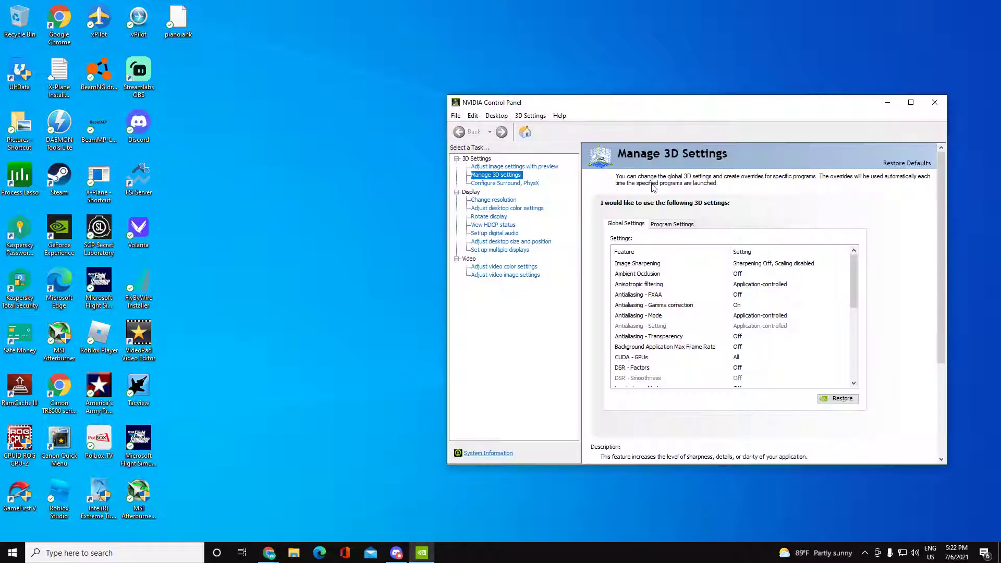
pyautogui.click(671, 228)
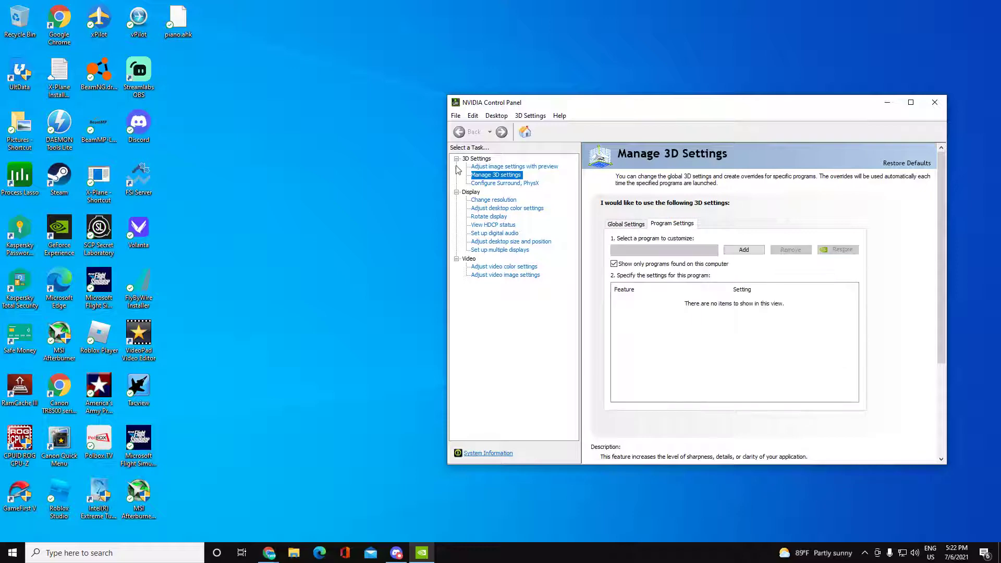
pyautogui.moveTo(597, 102); pyautogui.dragTo(490, 106)
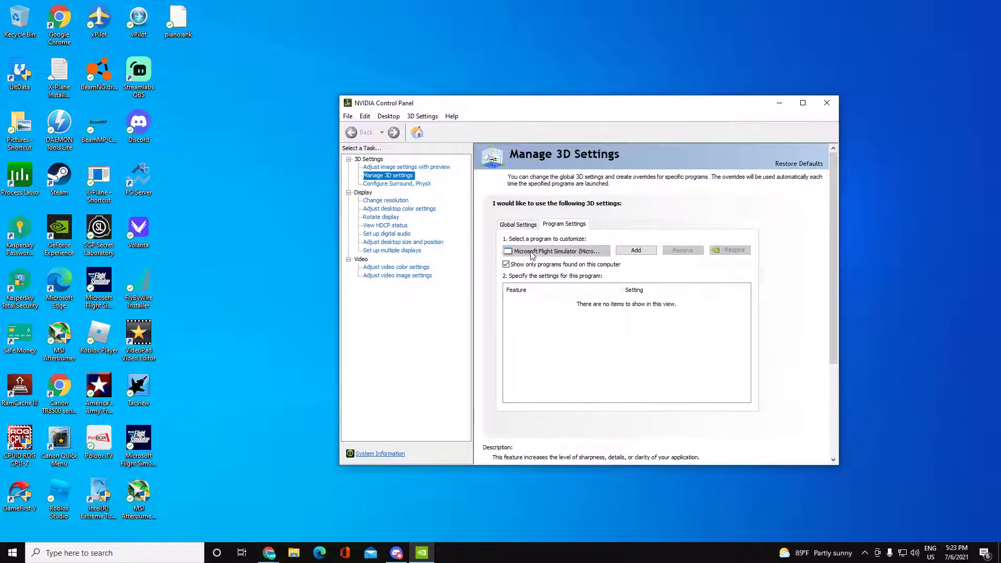
pyautogui.click(532, 251)
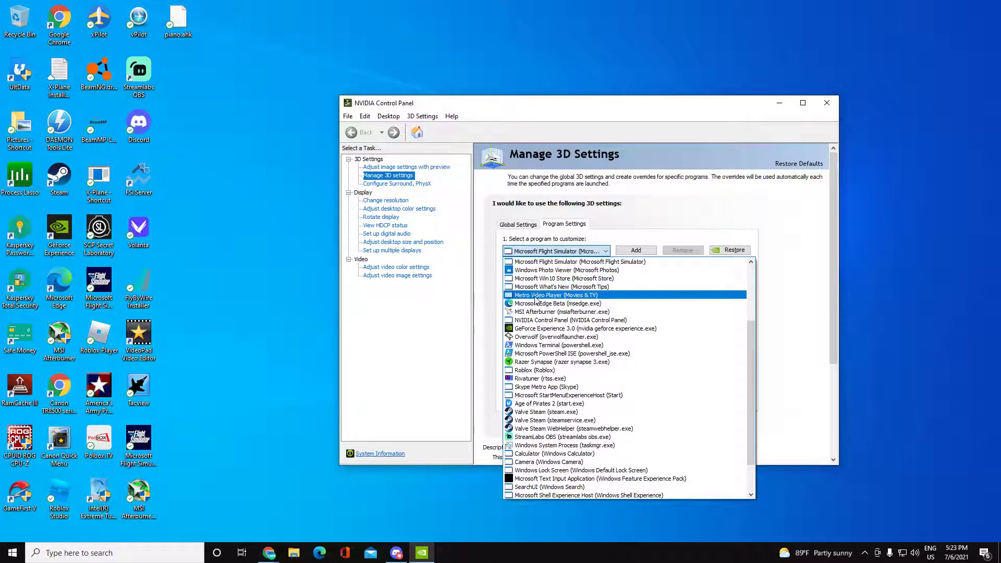
pyautogui.click(633, 203)
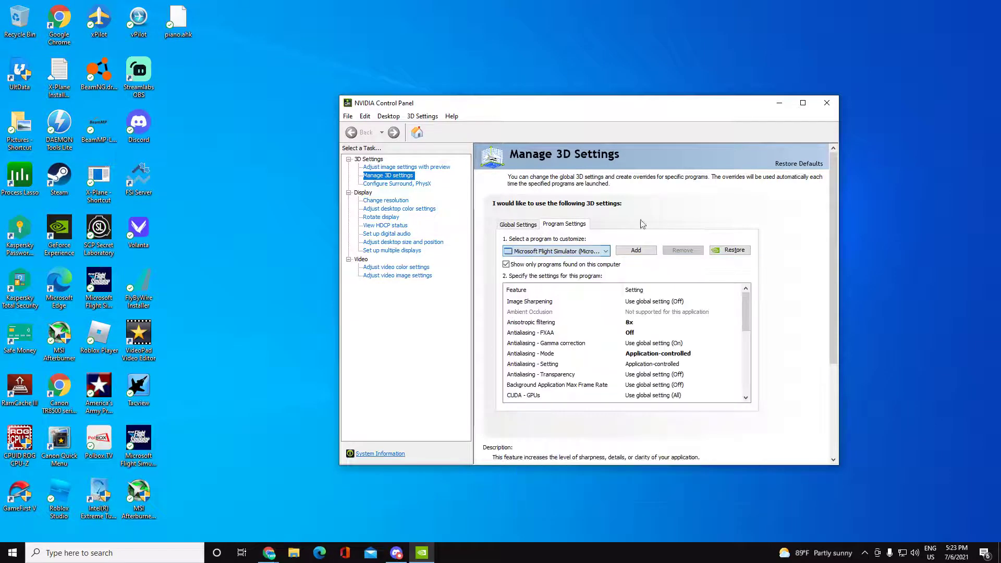
# Step: Set Microsoft Flight Simulator's Anisotropic filtering from 8x to Application-controlled
pyautogui.click(636, 251)
pyautogui.scroll(-5, 542, 219)
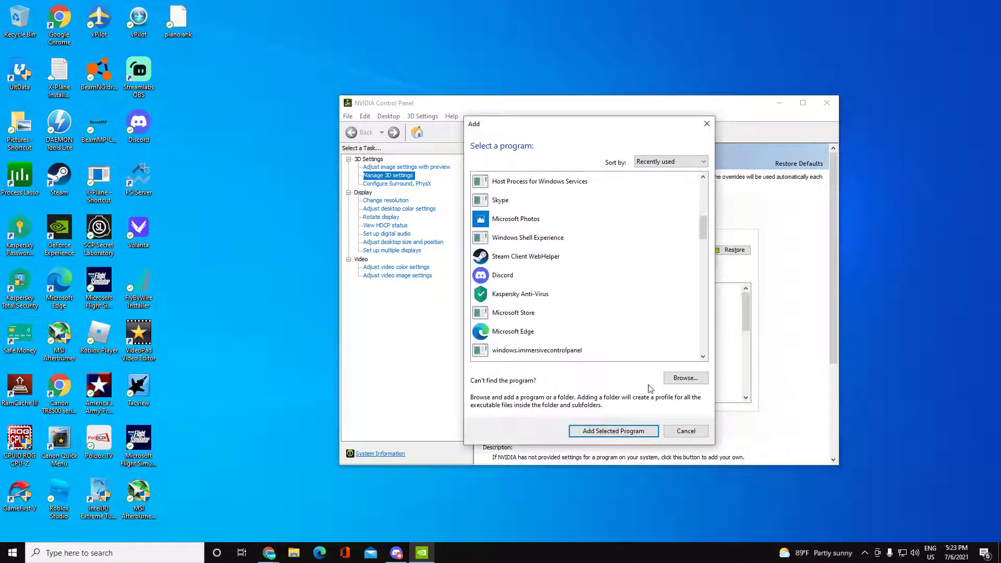
pyautogui.click(686, 430)
pyautogui.click(628, 322)
pyautogui.click(631, 324)
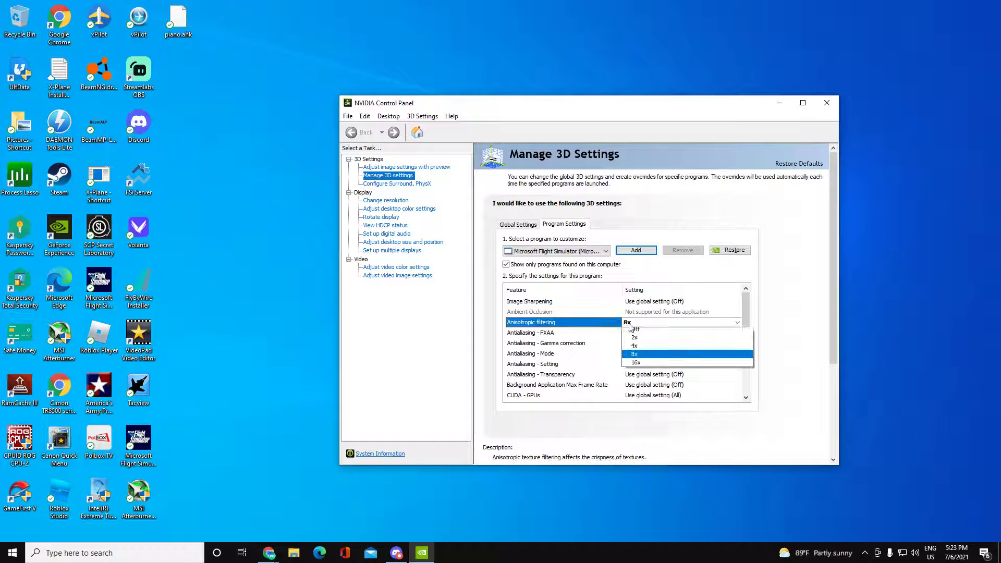
pyautogui.click(634, 342)
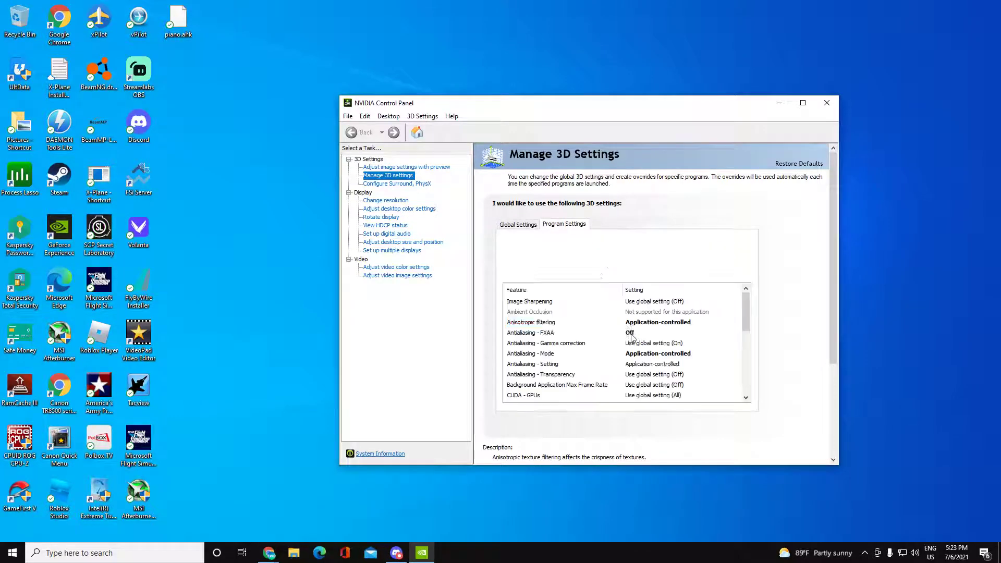
# Step: Scroll through the remaining features and begin adding another program profile
pyautogui.scroll(-1, 604, 349)
pyautogui.scroll(-5, 600, 349)
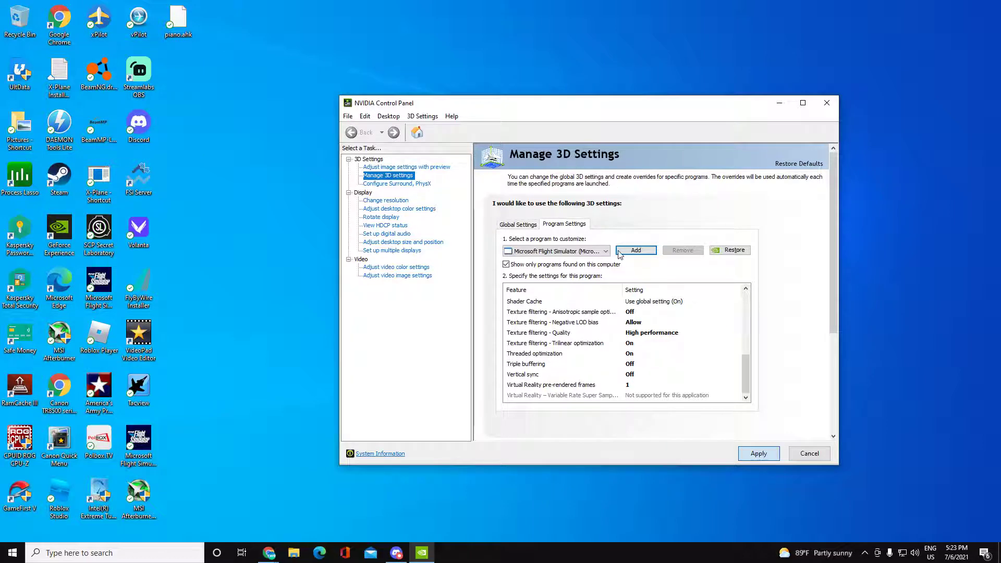
pyautogui.click(641, 251)
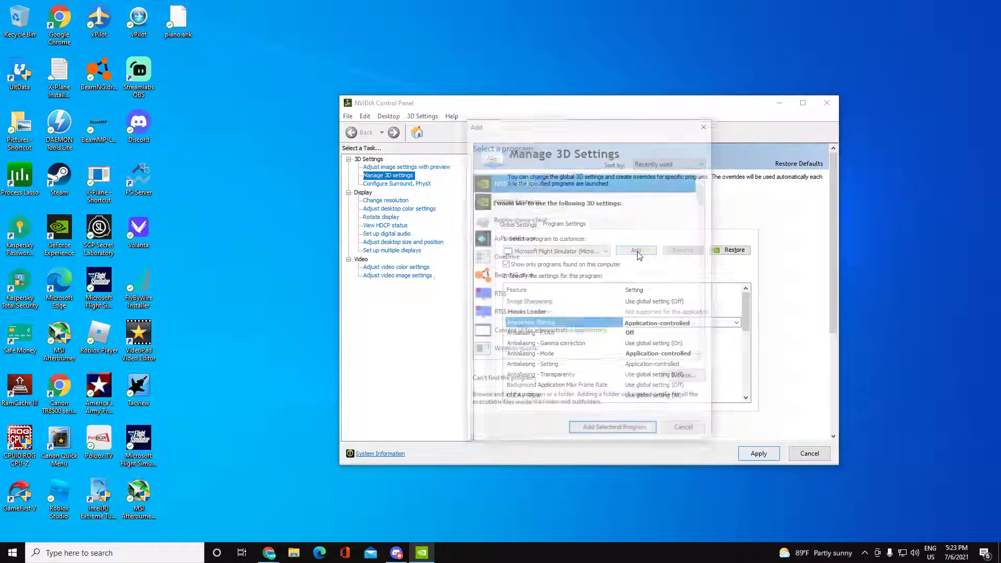
# Step: Add X-Plane (x-plane.exe) from the program list and scroll its global-default feature list
pyautogui.scroll(-6, 563, 266)
pyautogui.scroll(-4, 534, 291)
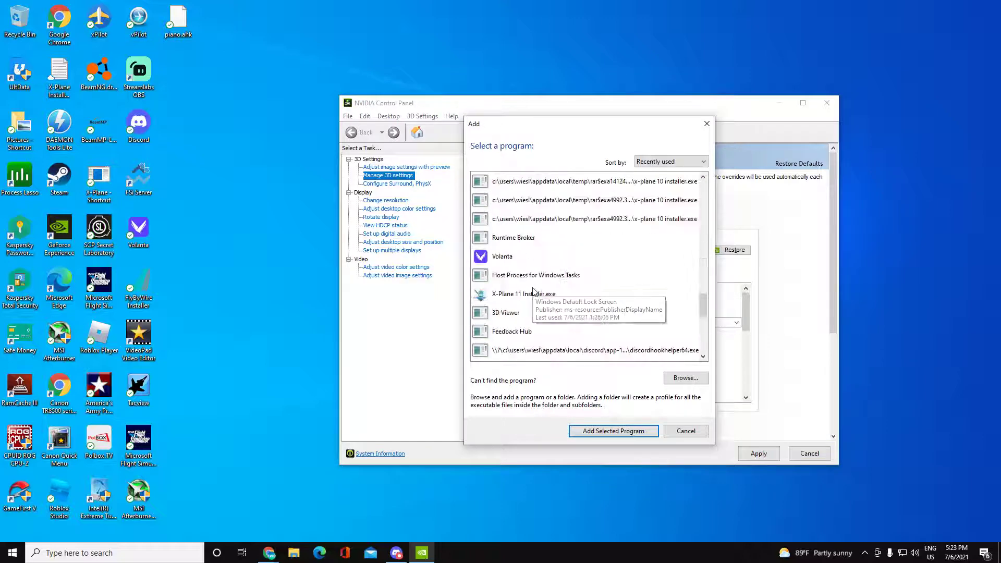
pyautogui.scroll(3, 534, 292)
pyautogui.click(521, 293)
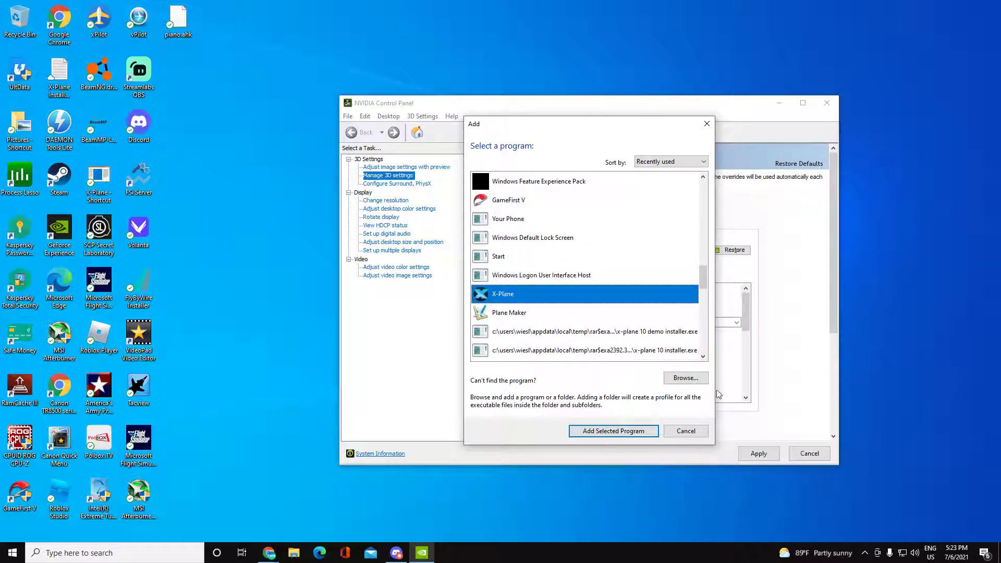
pyautogui.click(640, 431)
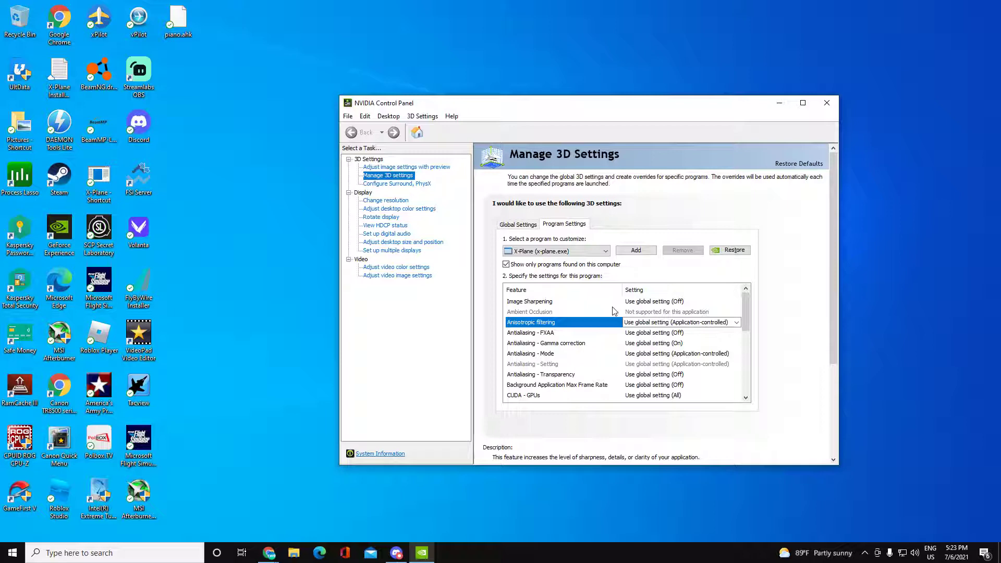
pyautogui.scroll(-5, 610, 312)
pyautogui.scroll(5, 607, 307)
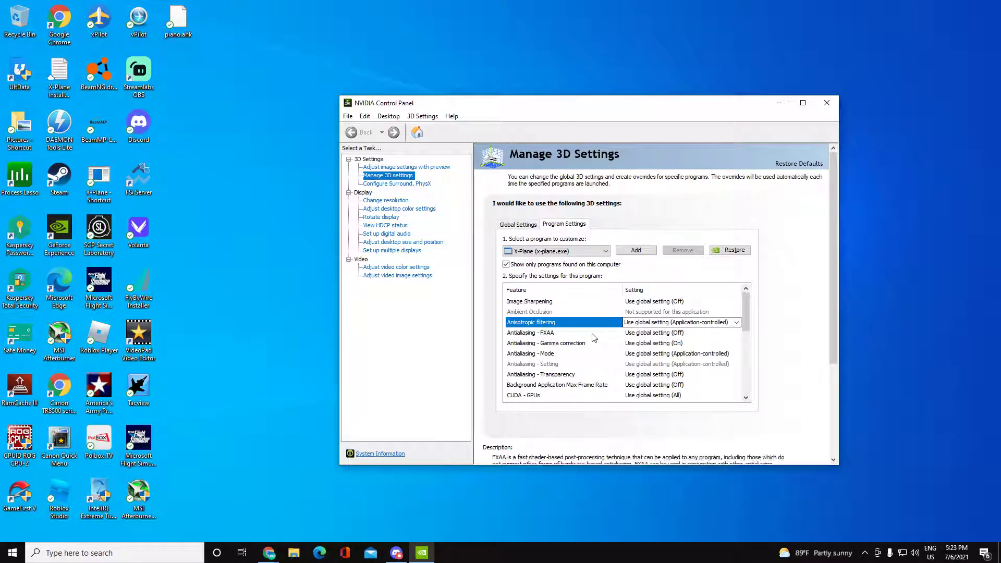
pyautogui.scroll(-2, 592, 338)
pyautogui.scroll(1, 605, 329)
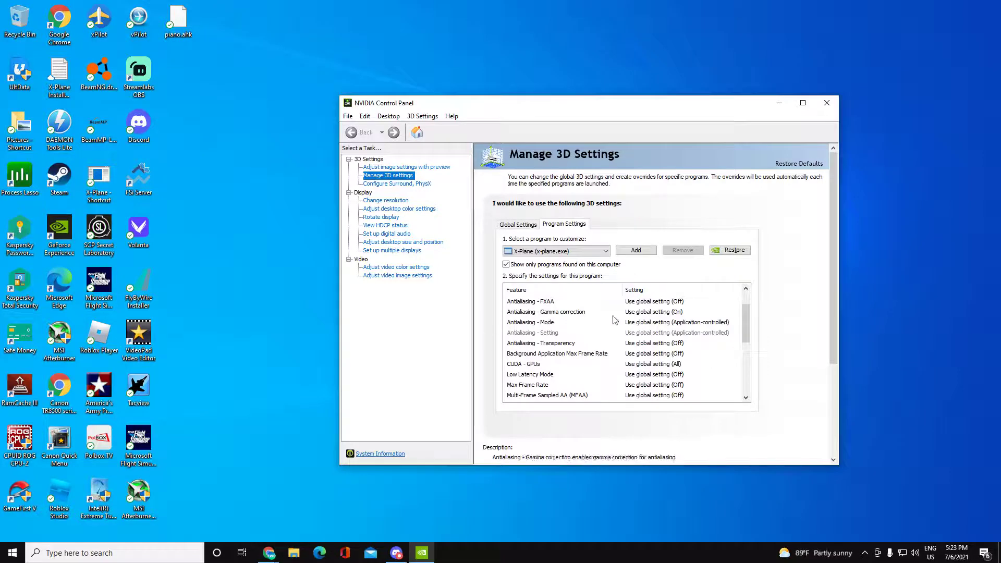
pyautogui.scroll(-2, 582, 333)
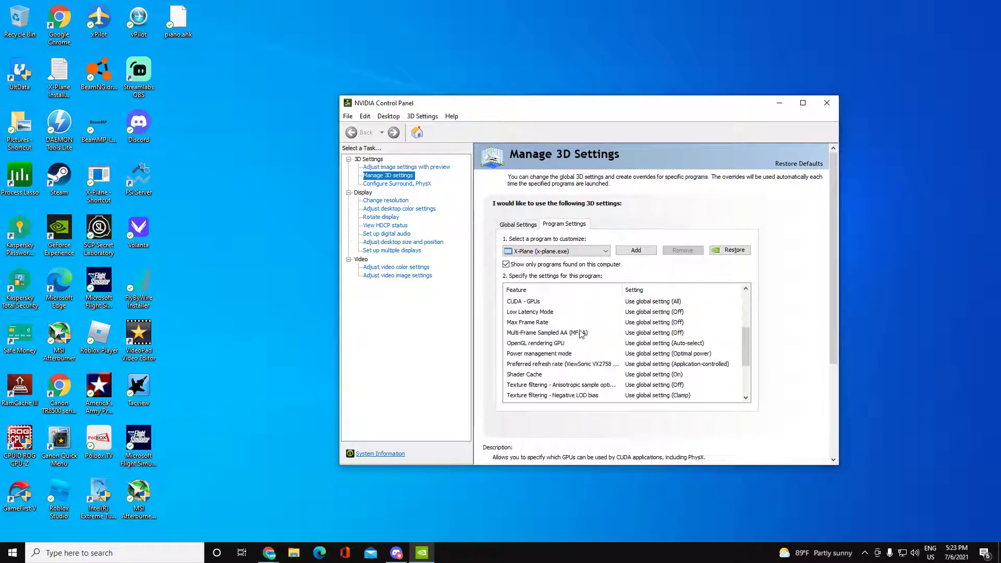
pyautogui.scroll(-1, 579, 333)
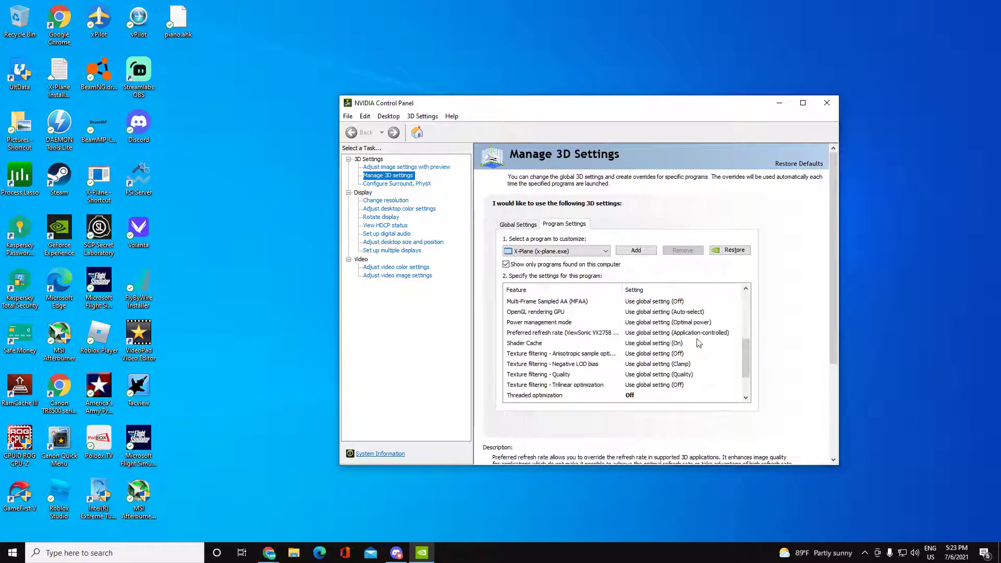
# Step: Set X-Plane's Power management mode to Prefer maximum performance
pyautogui.click(657, 322)
pyautogui.click(640, 357)
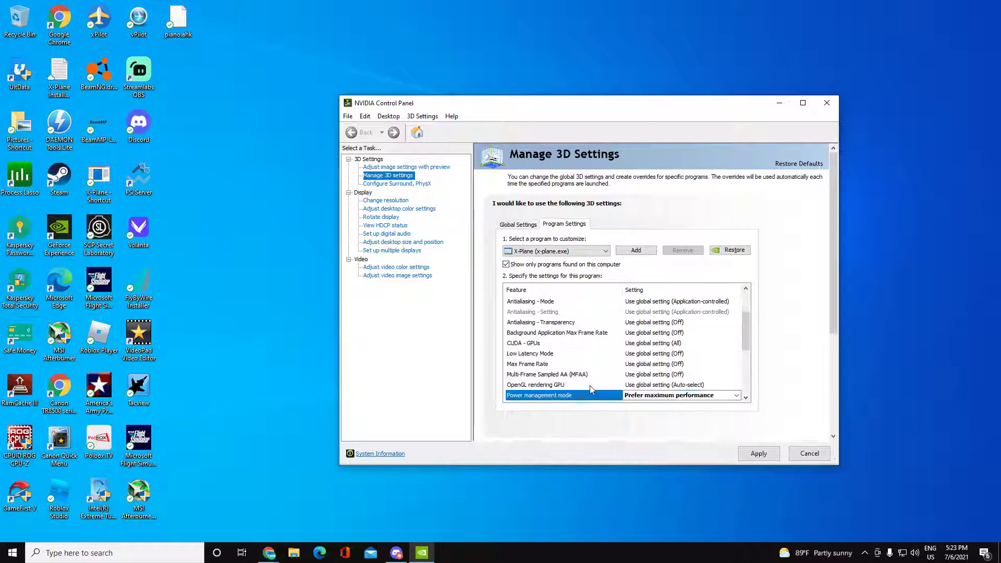
pyautogui.scroll(-1, 535, 376)
pyautogui.scroll(-1, 535, 376)
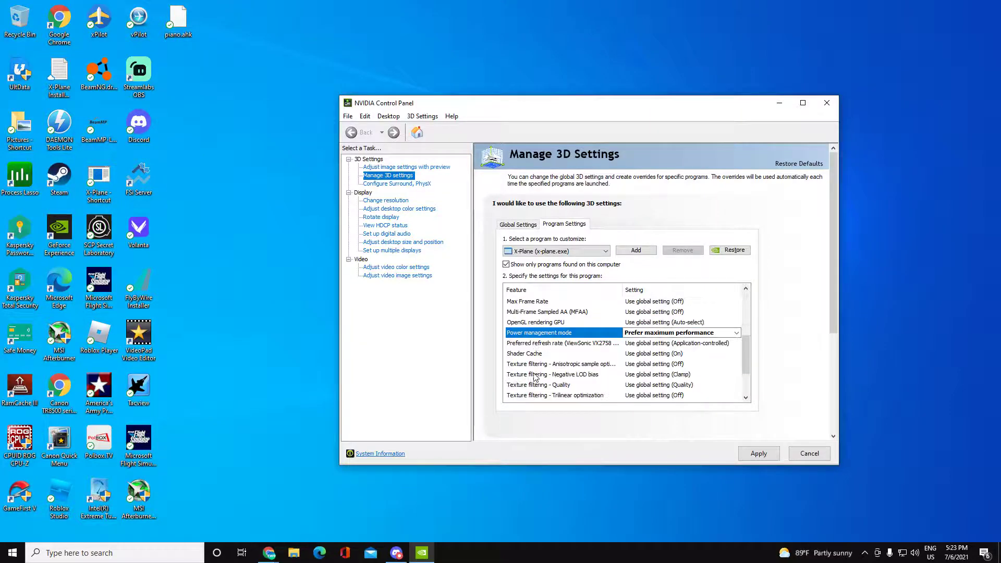
# Step: Set Texture filtering - Quality to High performance and apply the X-Plane settings
pyautogui.click(651, 385)
pyautogui.click(651, 430)
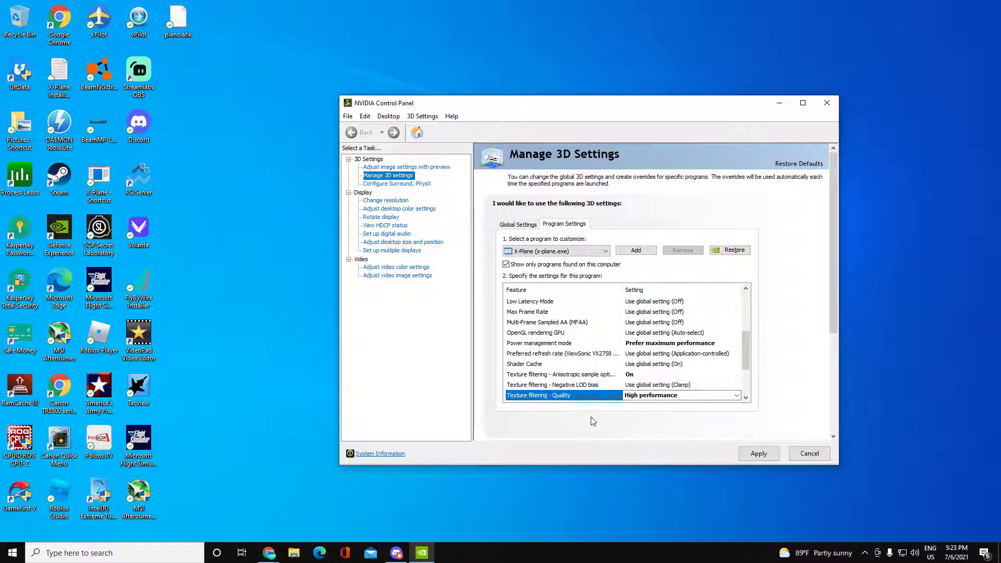
pyautogui.scroll(-1, 598, 337)
pyautogui.scroll(-1, 597, 338)
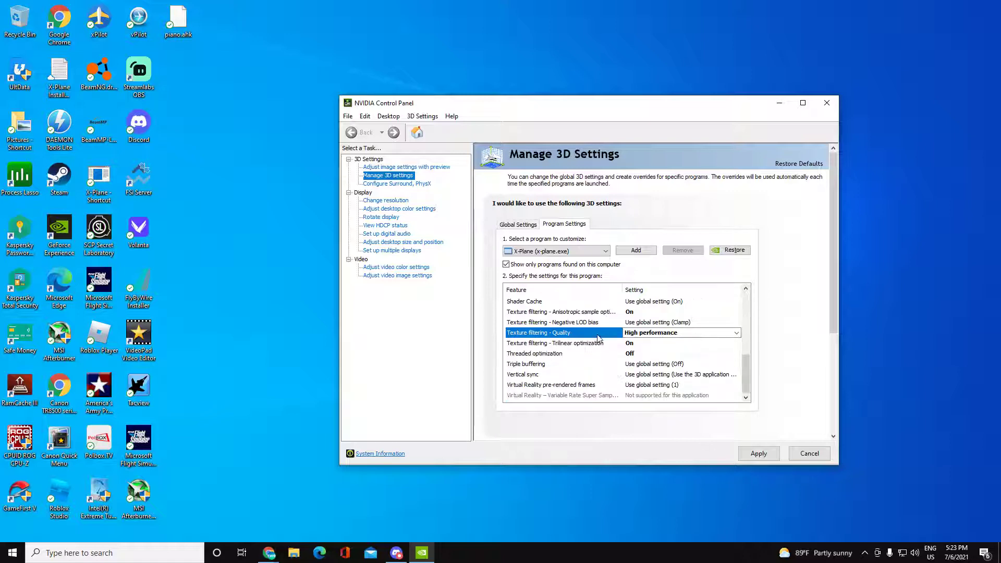
pyautogui.scroll(7, 607, 363)
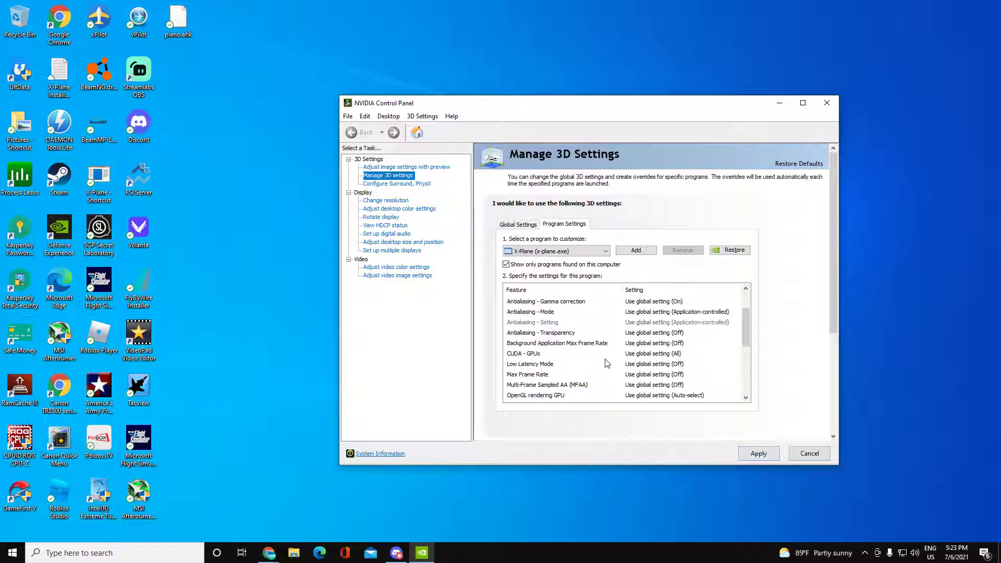
pyautogui.scroll(-3, 573, 367)
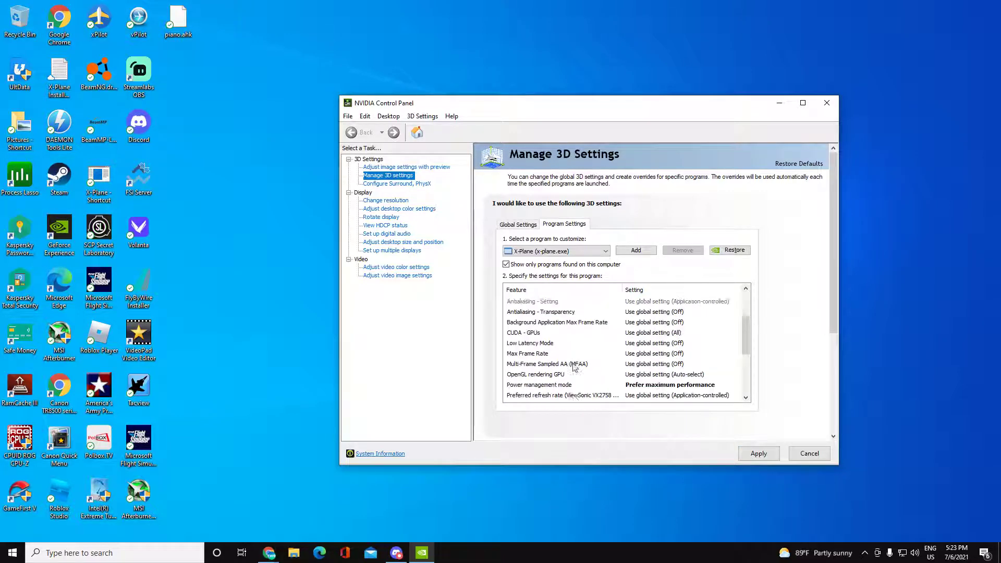
pyautogui.scroll(3, 568, 366)
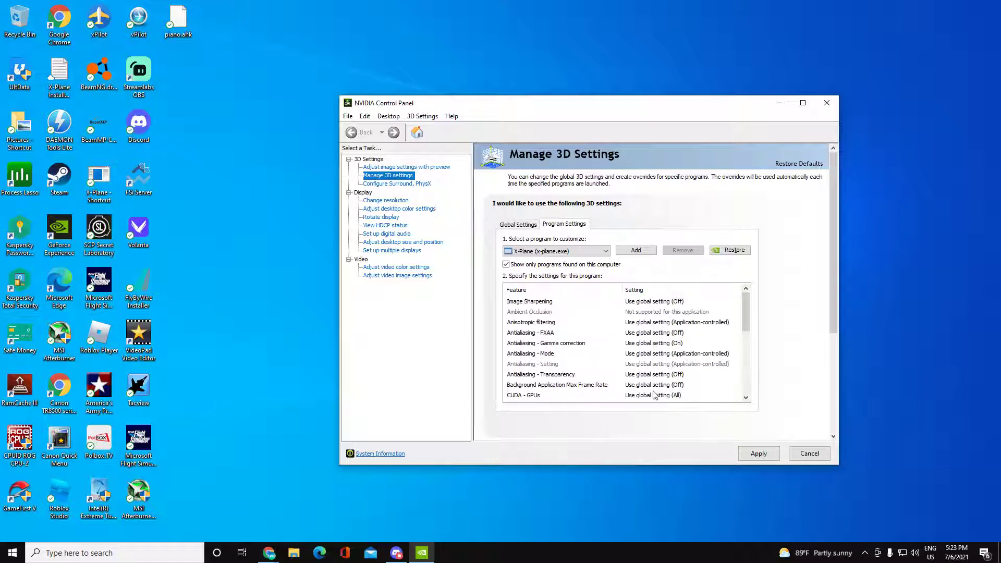
pyautogui.click(758, 453)
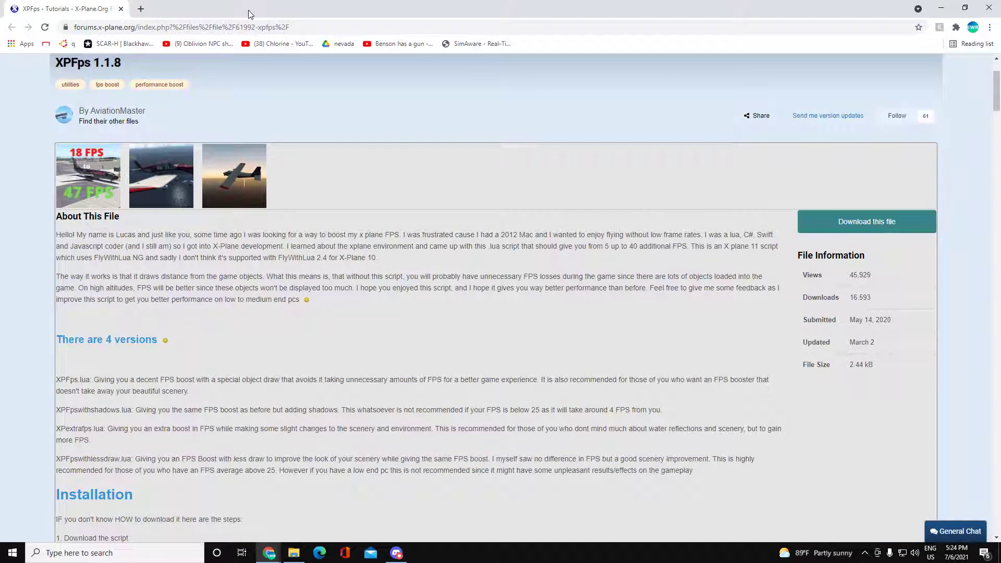
# Step: View the XPFps gallery screenshots: 18 FPS to 47 FPS, red plane, plane at sunset
pyautogui.scroll(2, 227, 260)
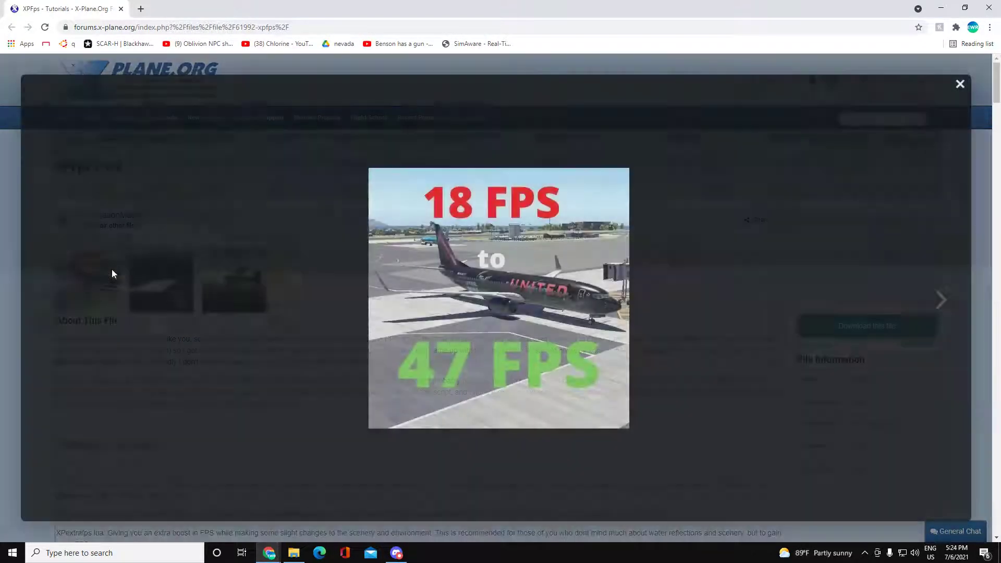
pyautogui.click(111, 268)
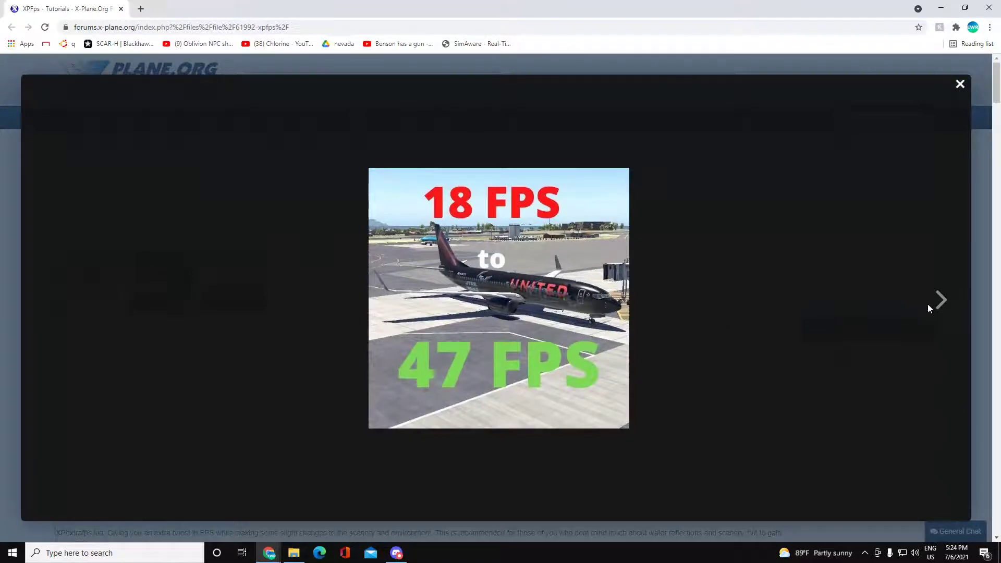
pyautogui.click(941, 298)
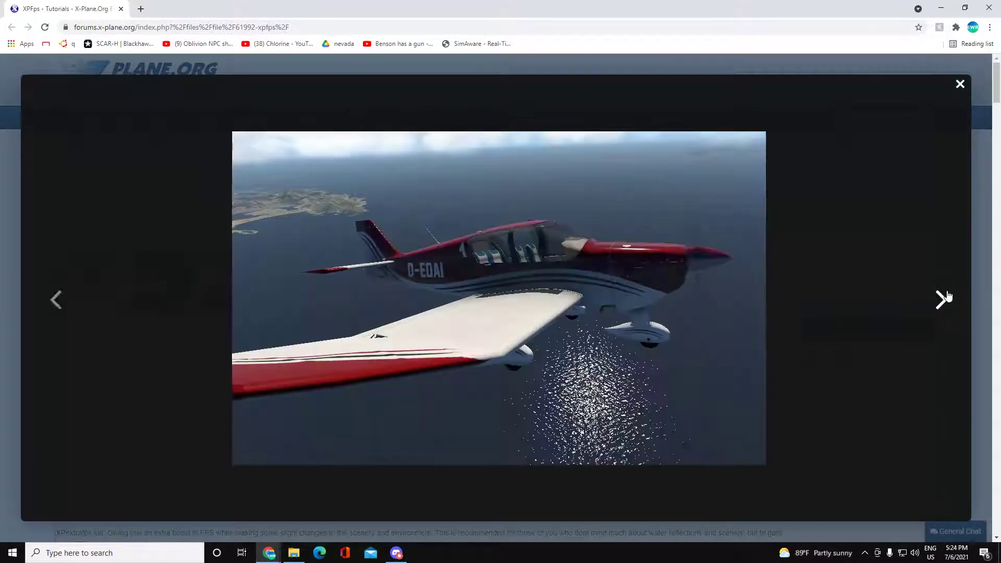
pyautogui.click(984, 300)
pyautogui.scroll(8, 814, 409)
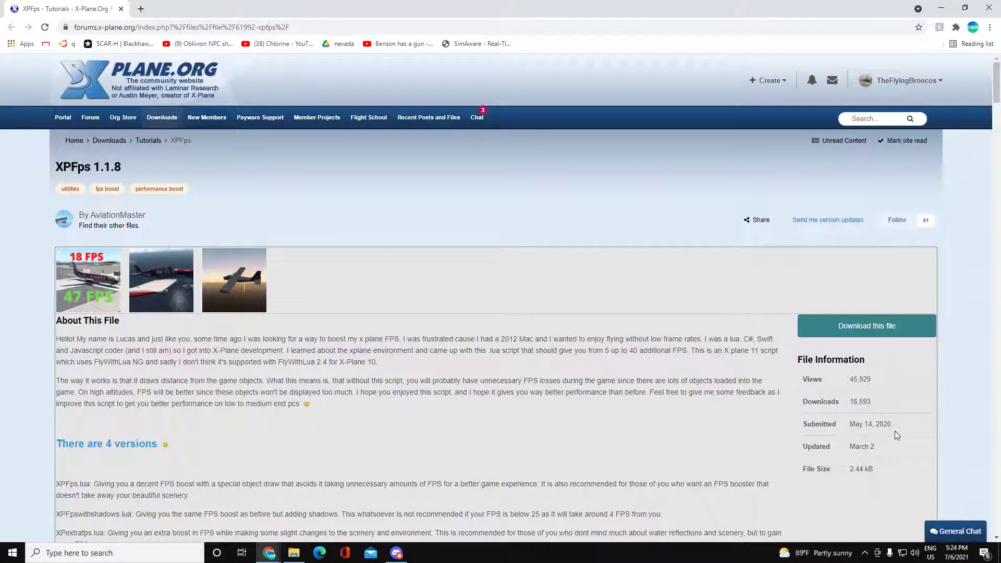
pyautogui.click(64, 290)
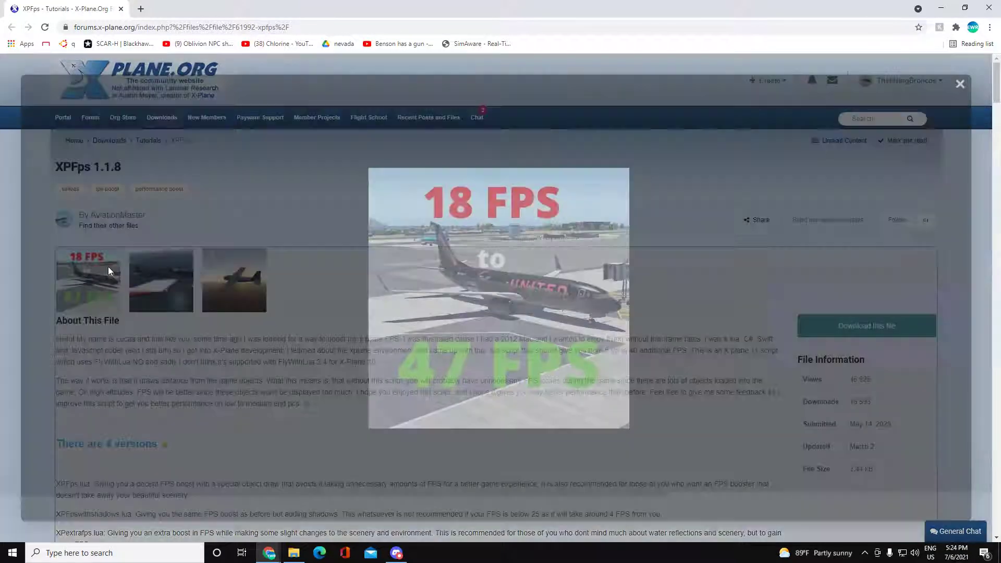
pyautogui.click(938, 300)
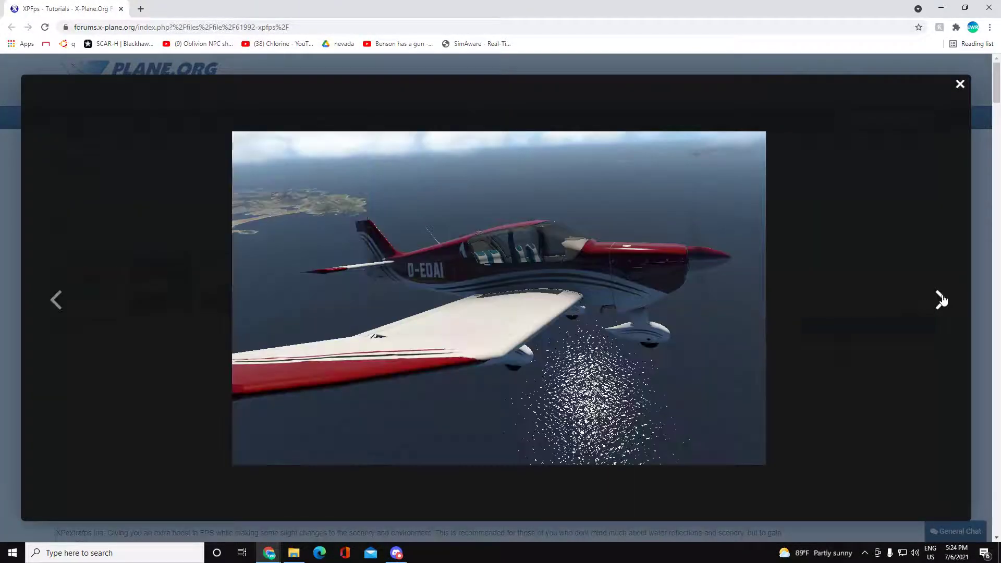
pyautogui.click(940, 300)
pyautogui.press('Escape')
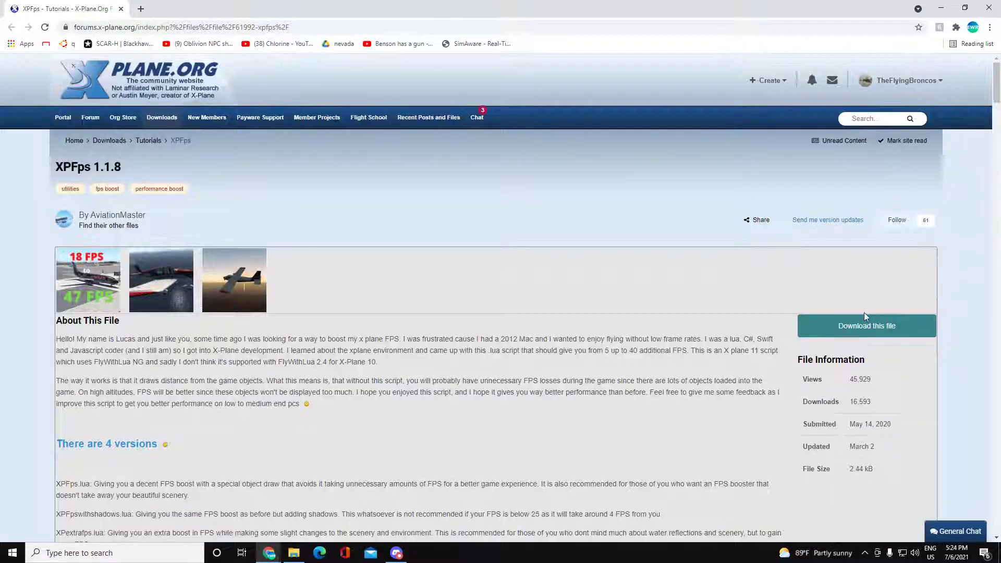
# Step: Read the XPFpswithshadows and XPextrafps version descriptions
pyautogui.scroll(-4, 378, 432)
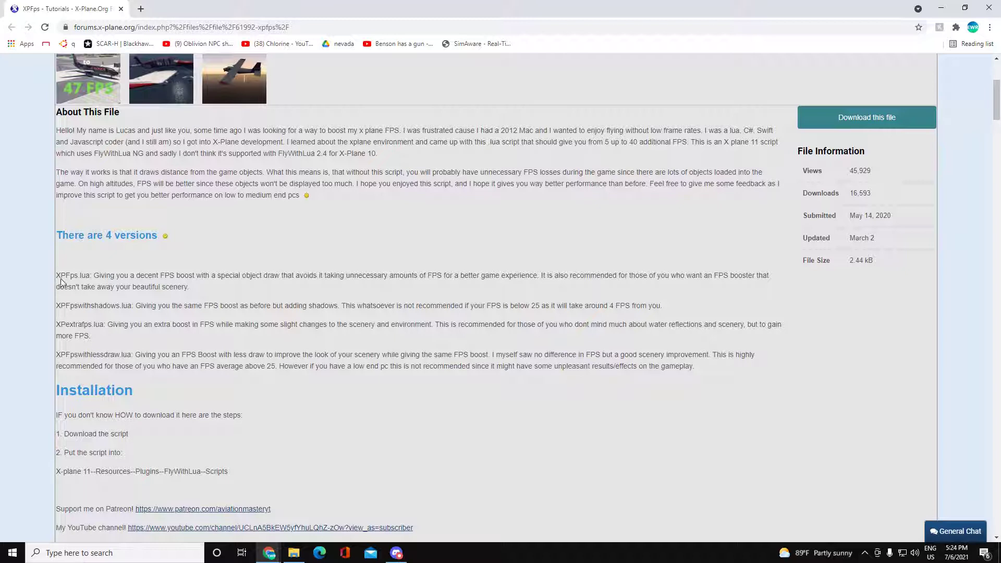
pyautogui.scroll(1, 60, 342)
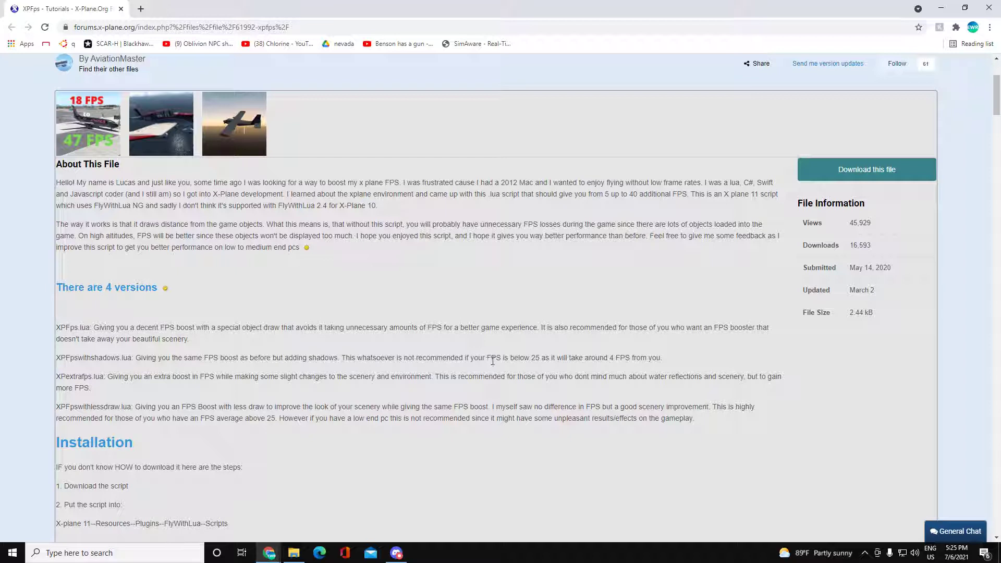
pyautogui.moveTo(161, 365); pyautogui.dragTo(301, 371)
pyautogui.click(286, 366)
pyautogui.moveTo(149, 378); pyautogui.dragTo(367, 384)
pyautogui.click(367, 383)
# Step: Scroll through the installation notes and back to the top of the XPFps page
pyautogui.scroll(-8, 343, 414)
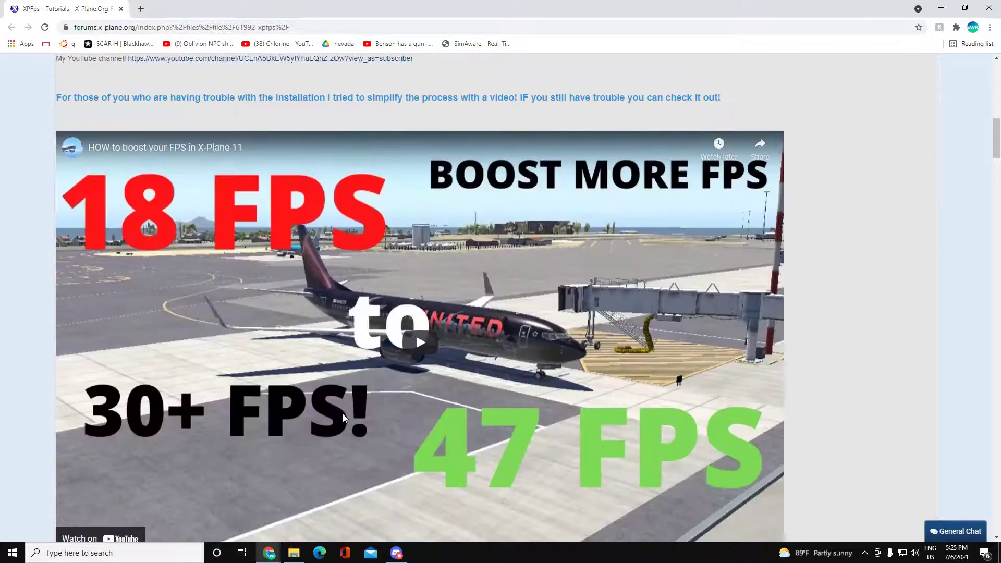
pyautogui.scroll(-9, 342, 413)
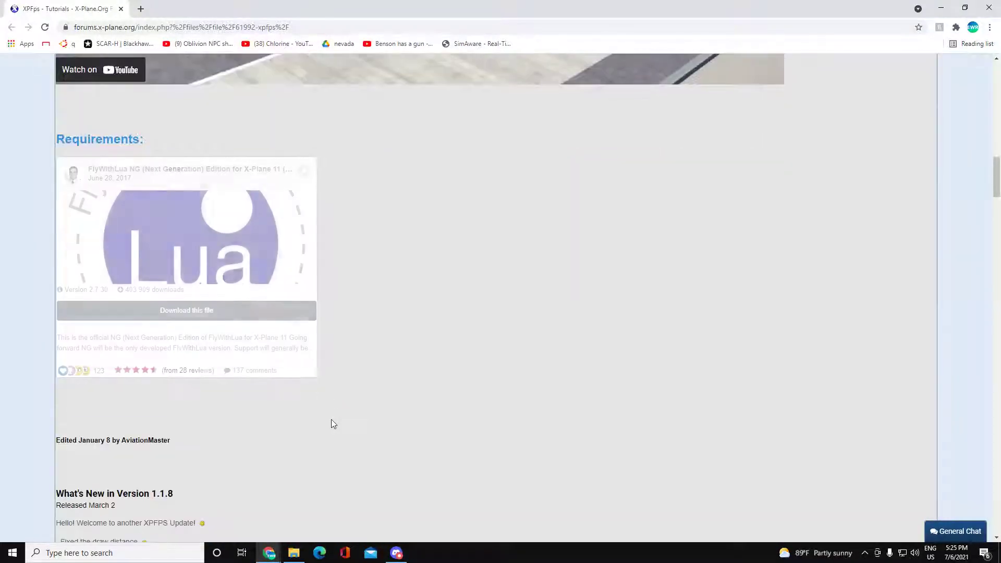
pyautogui.scroll(7, 330, 420)
pyautogui.scroll(3, 152, 327)
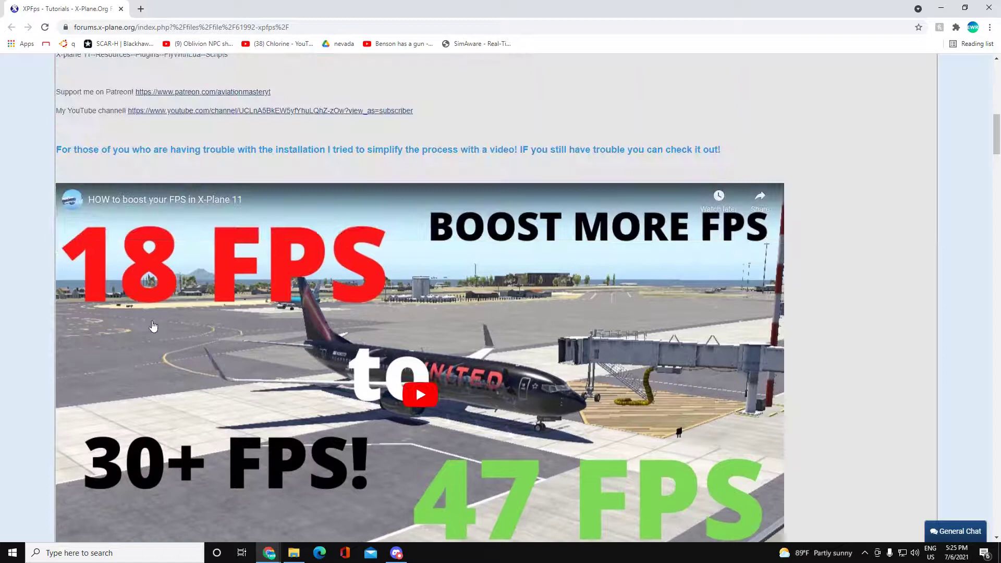
pyautogui.scroll(10, 417, 443)
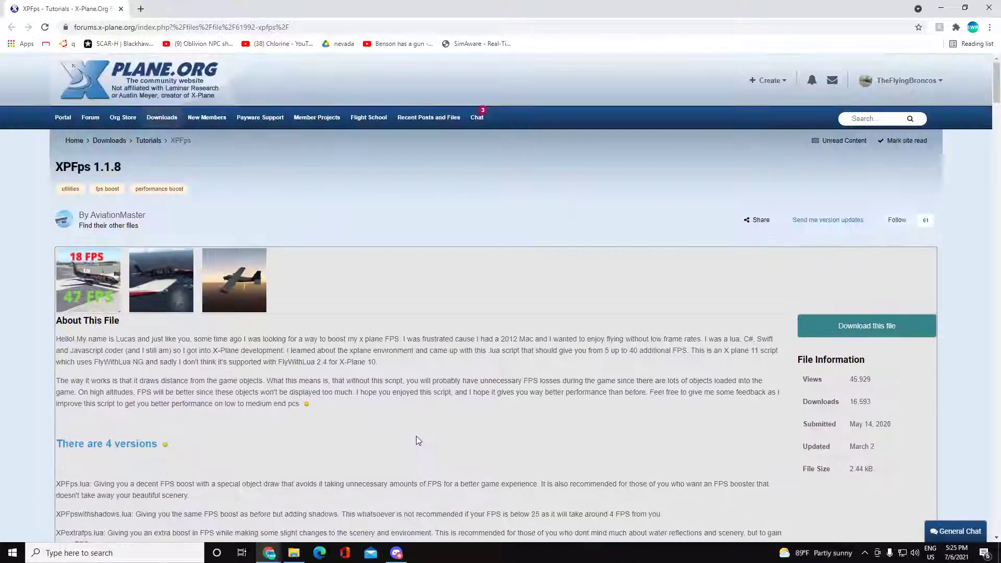
# Step: Switch to the Fps boost + Auto LOD page and scroll through it
pyautogui.moveTo(269, 552)
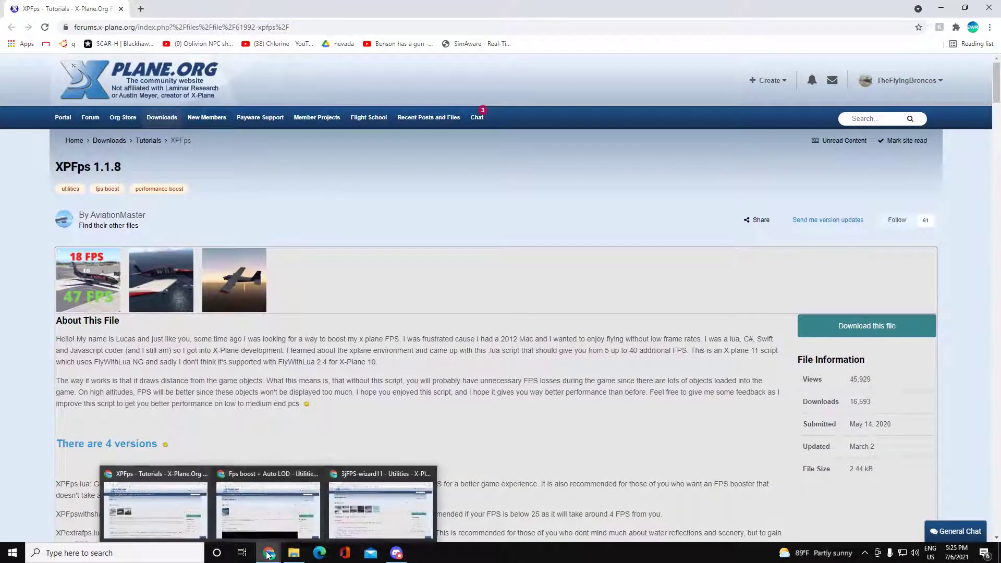
pyautogui.click(269, 502)
pyautogui.scroll(-1, 723, 305)
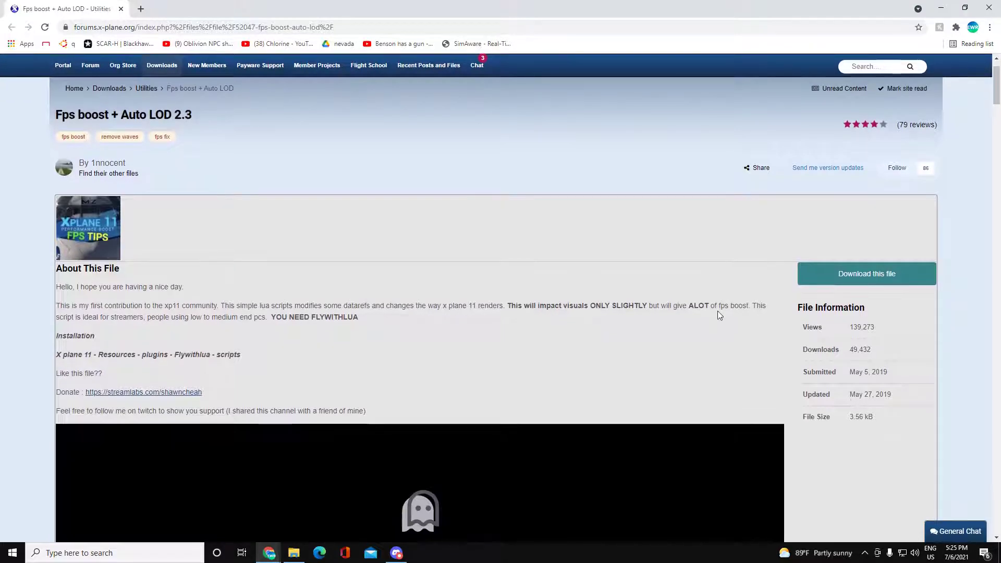
pyautogui.scroll(-6, 723, 317)
pyautogui.scroll(5, 693, 336)
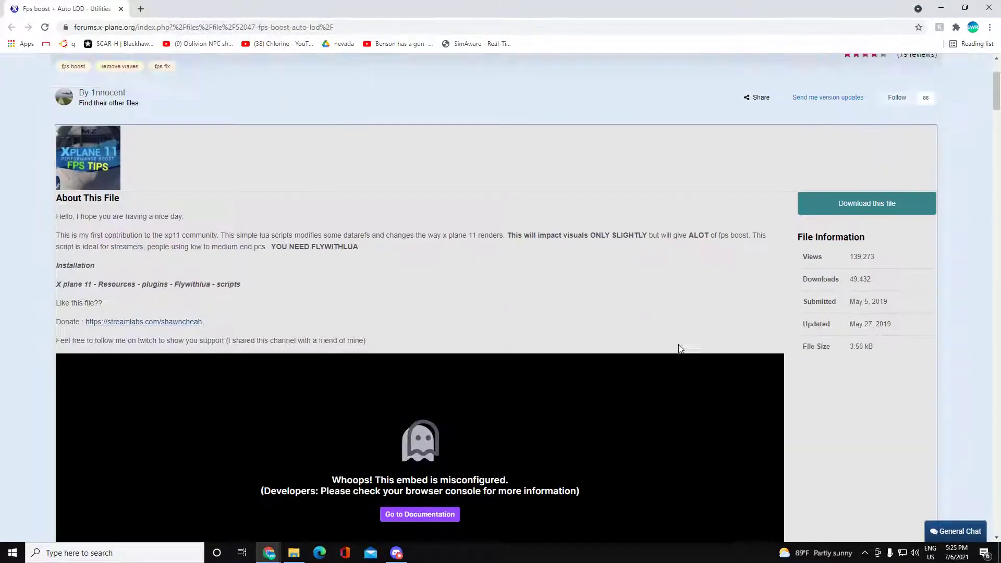
pyautogui.scroll(2, 679, 348)
pyautogui.scroll(-10, 659, 345)
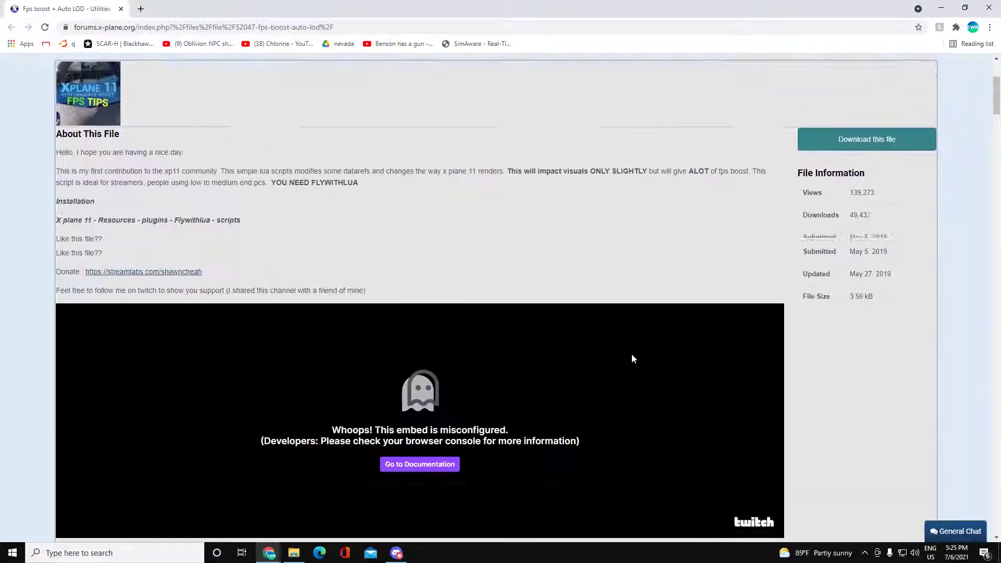
pyautogui.scroll(-5, 617, 359)
pyautogui.scroll(18, 616, 355)
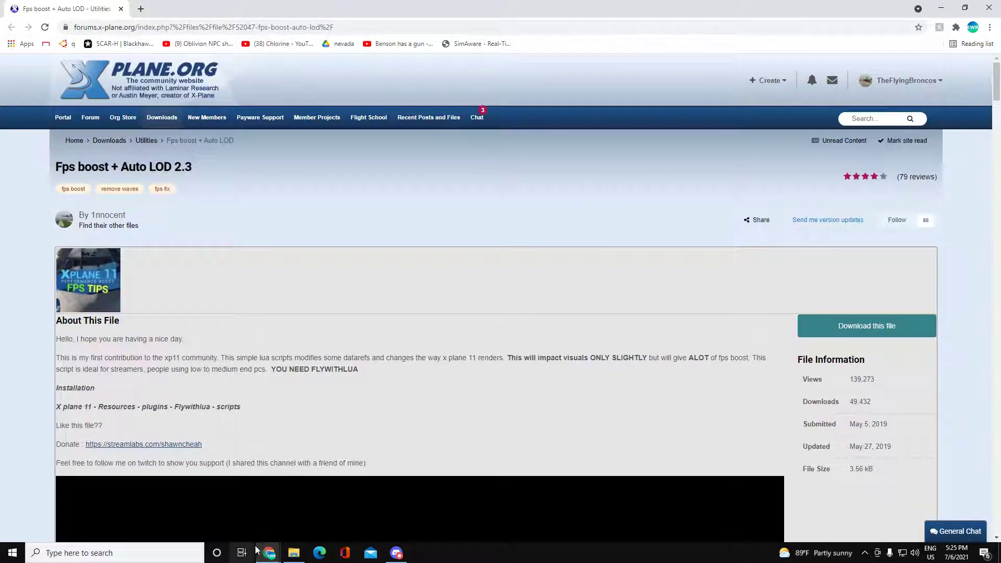
# Step: Switch to the 3jFPS-wizard11 page and step through its enlarged screenshots
pyautogui.moveTo(269, 552)
pyautogui.click(338, 511)
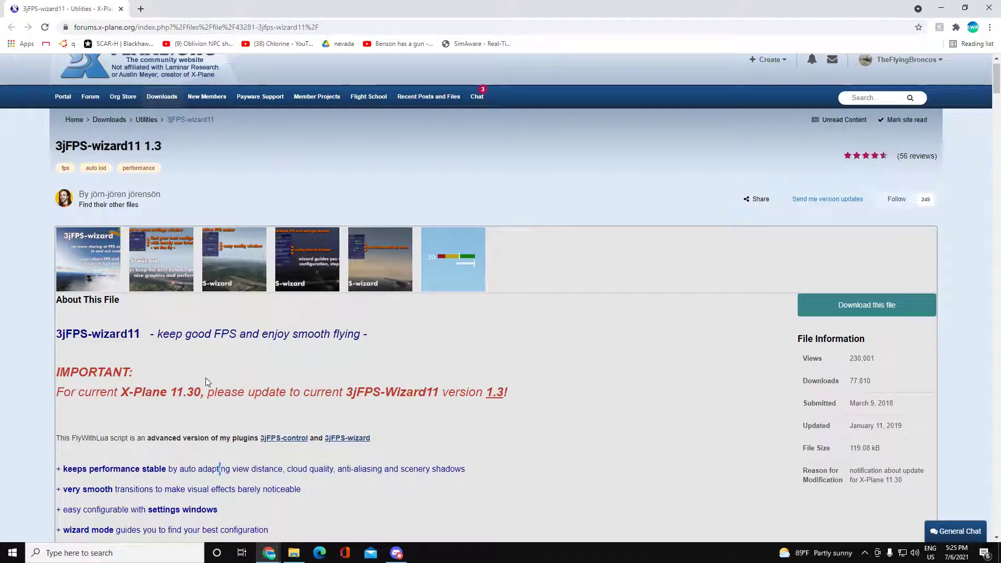
pyautogui.click(114, 267)
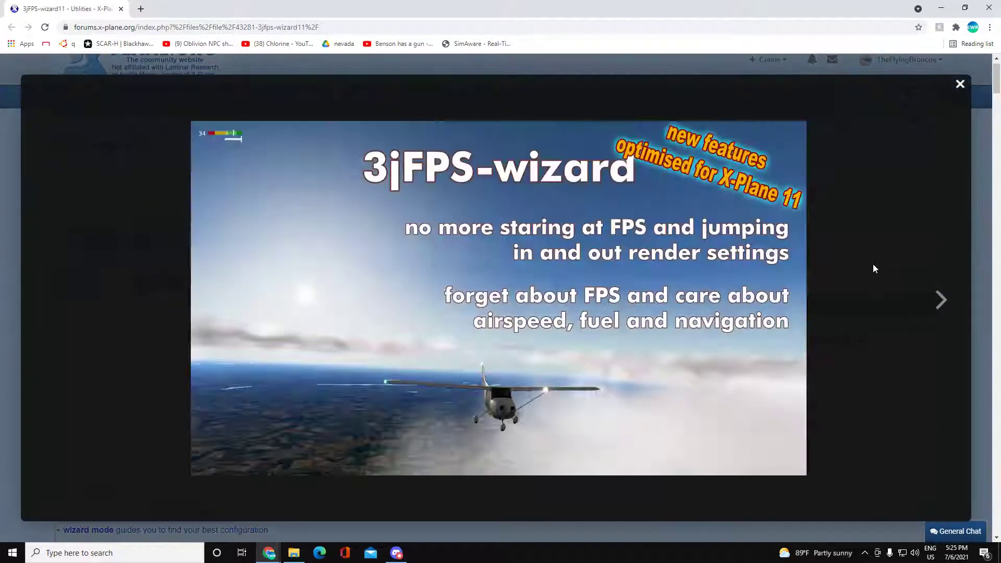
pyautogui.click(949, 302)
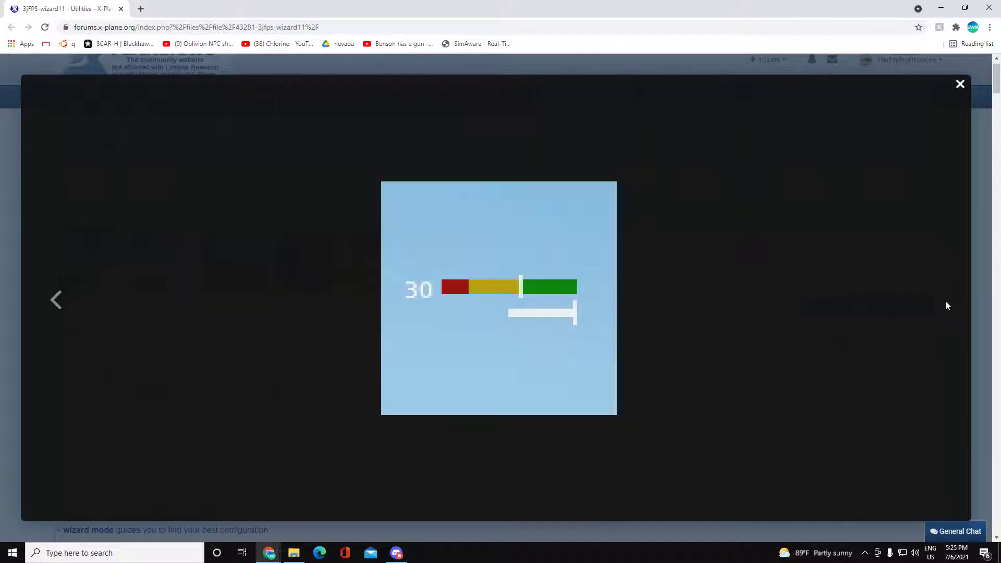
pyautogui.click(946, 303)
# Step: Scroll through the 3jFPS-wizard11 features and installation notes
pyautogui.scroll(-7, 440, 347)
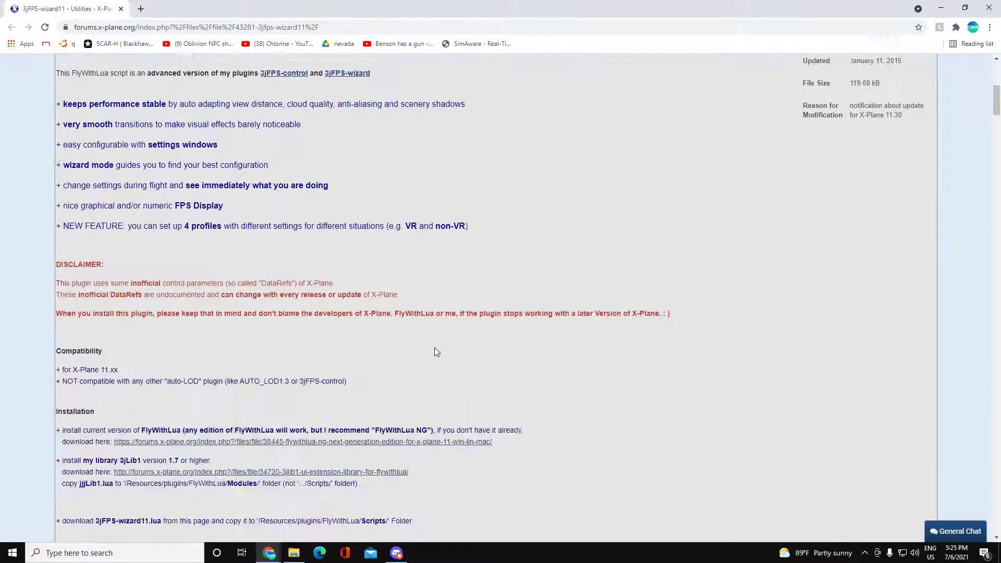
pyautogui.scroll(-8, 435, 348)
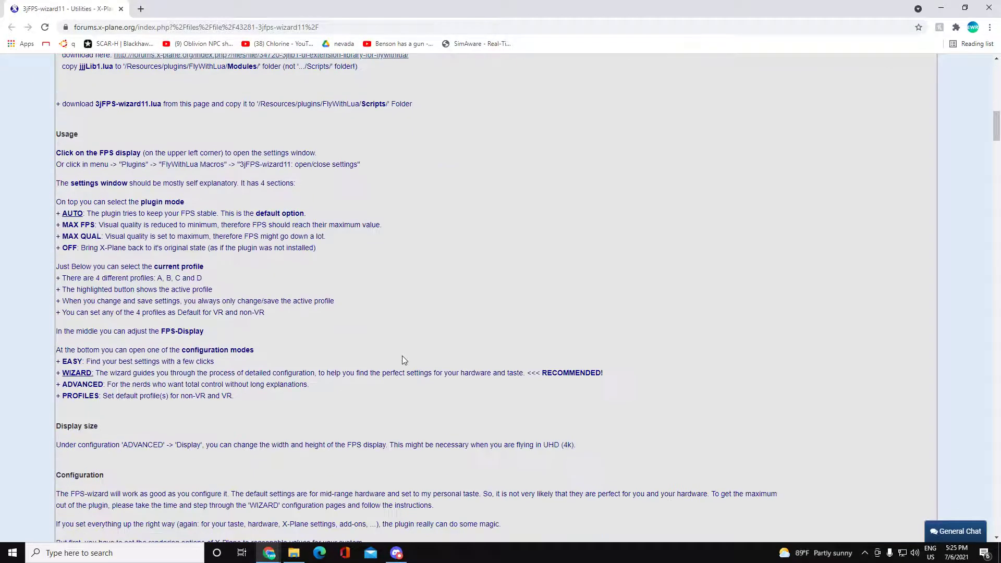
pyautogui.scroll(15, 402, 360)
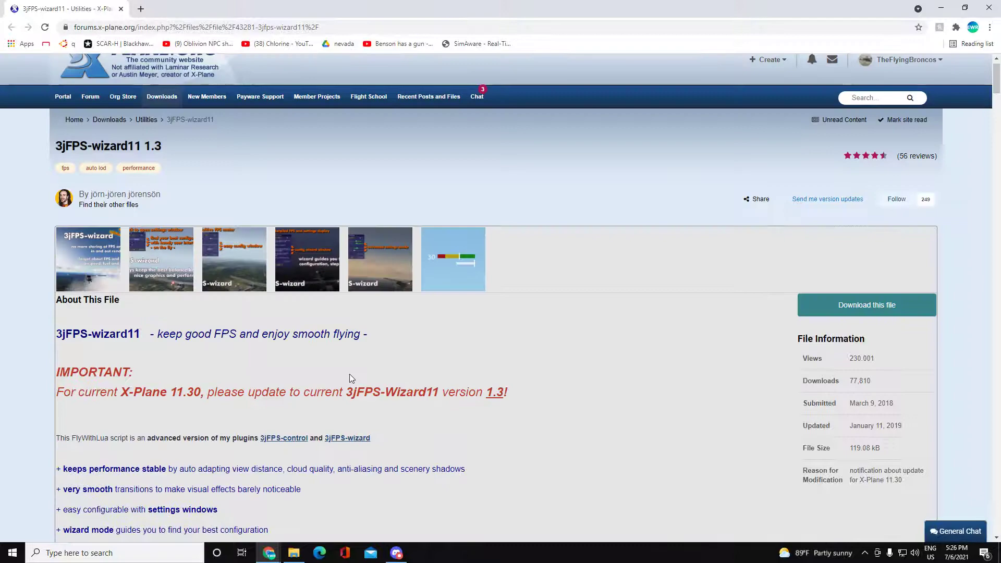
pyautogui.scroll(-4, 350, 374)
pyautogui.scroll(-4, 253, 396)
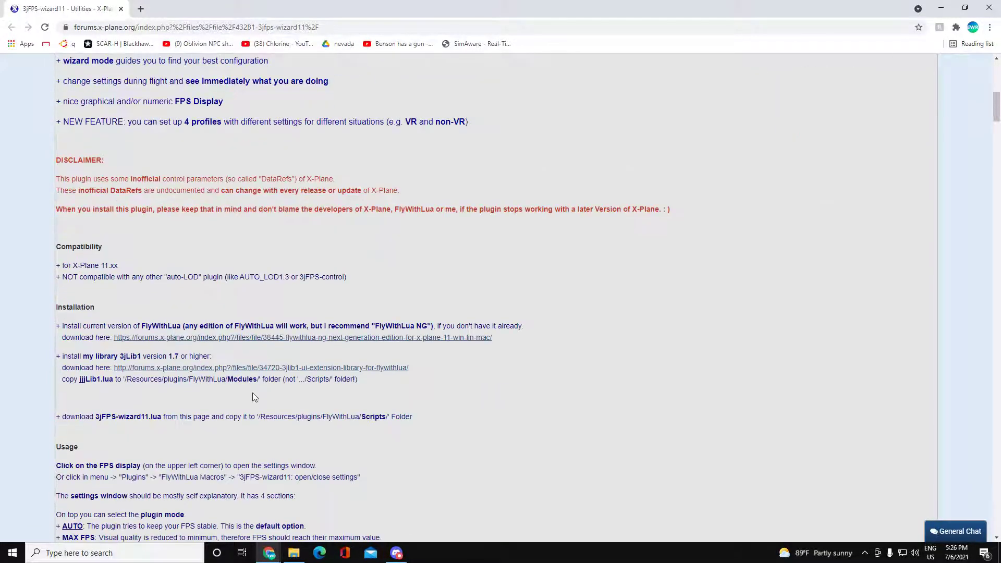
pyautogui.scroll(-10, 252, 391)
pyautogui.scroll(9, 310, 337)
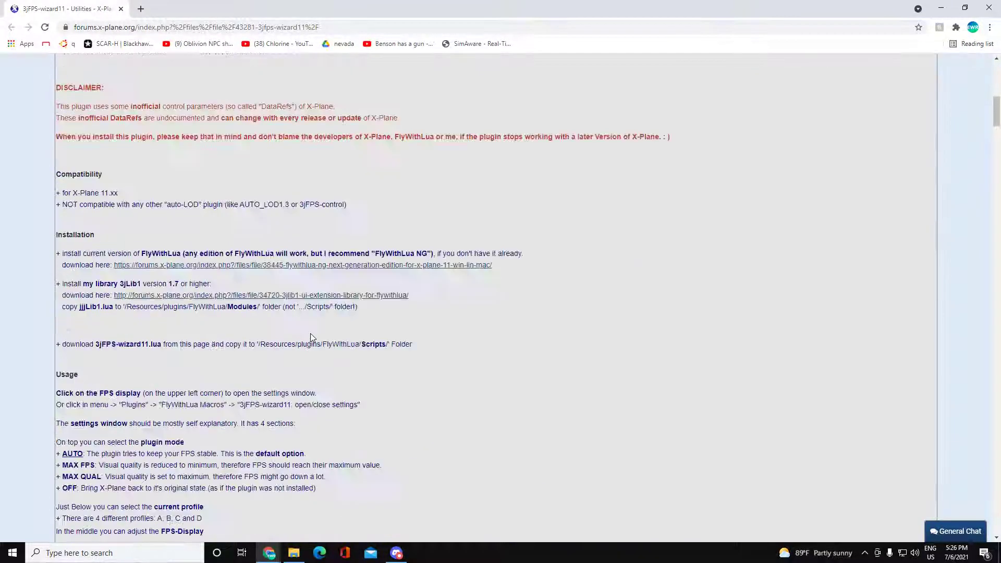
pyautogui.scroll(7, 311, 337)
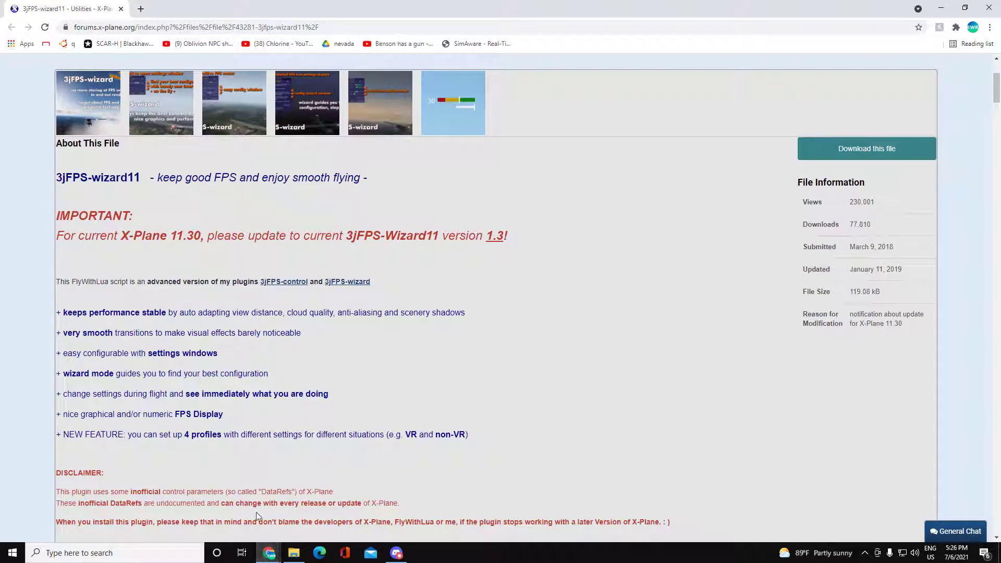
# Step: Return to the 3jFPS-wizard11 page and enlarge its second screenshot
pyautogui.moveTo(269, 552)
pyautogui.click(265, 501)
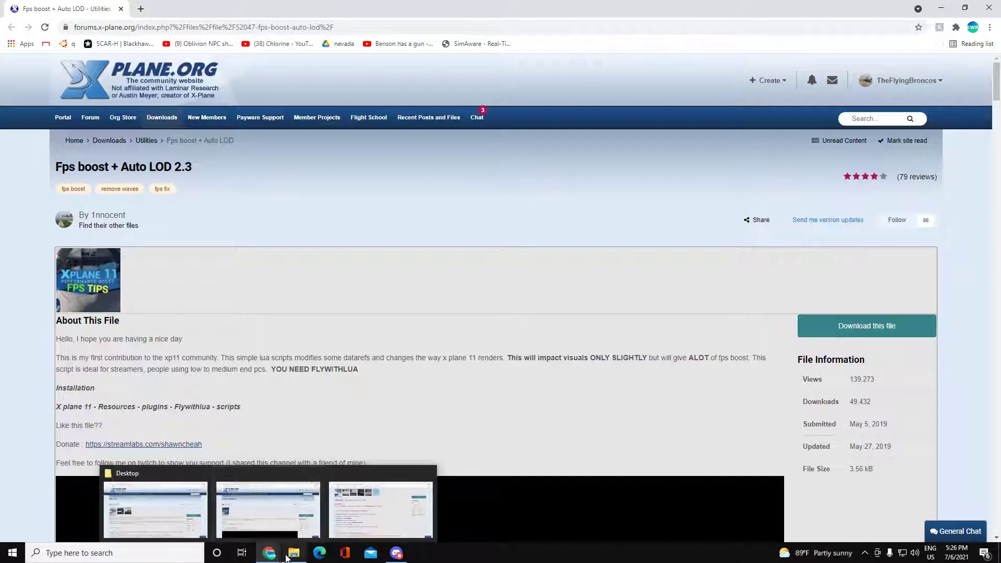
pyautogui.click(268, 506)
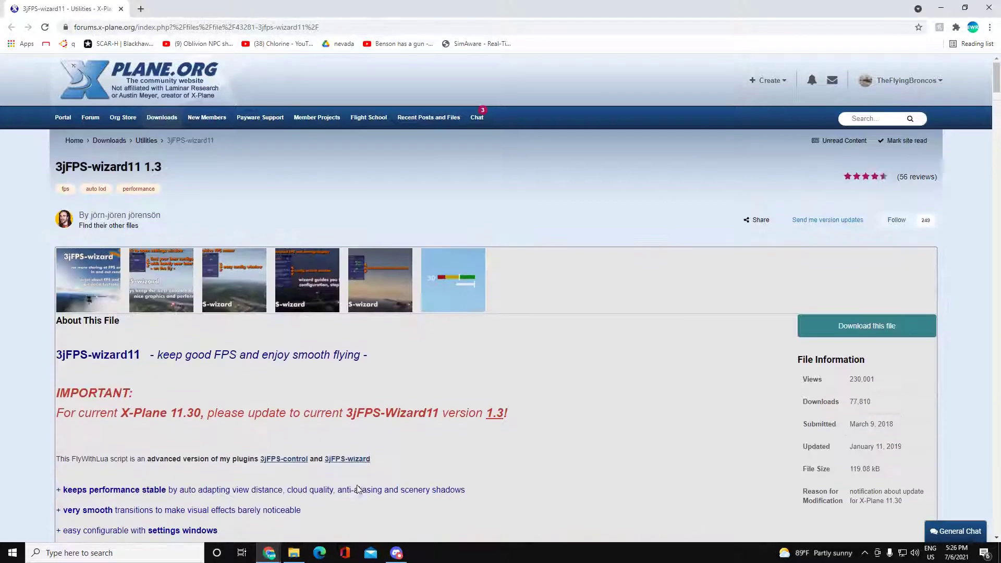
pyautogui.click(133, 288)
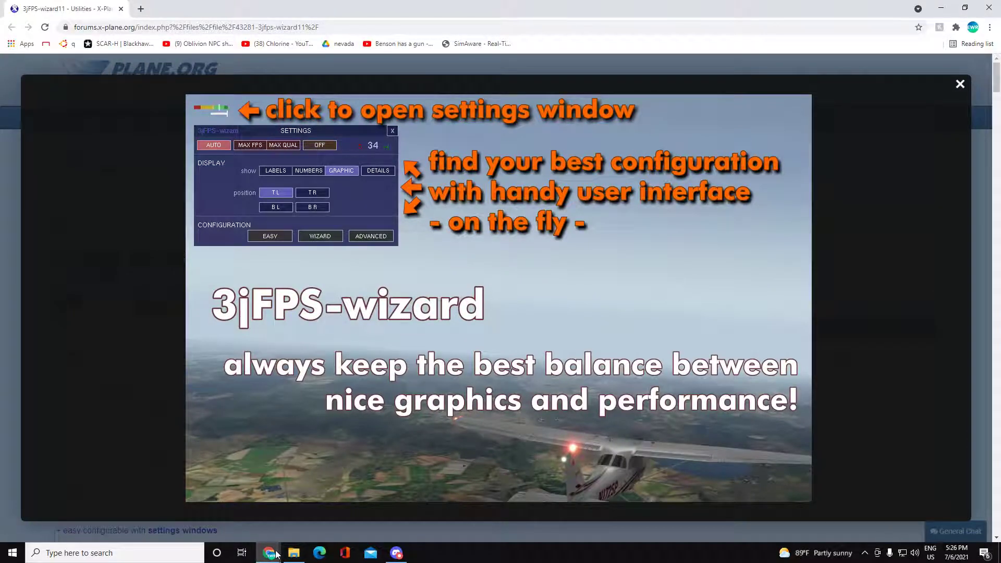
# Step: Bring the XPFps 1.1.8 page forward and reread the script's description paragraph
pyautogui.moveTo(268, 552)
pyautogui.click(155, 487)
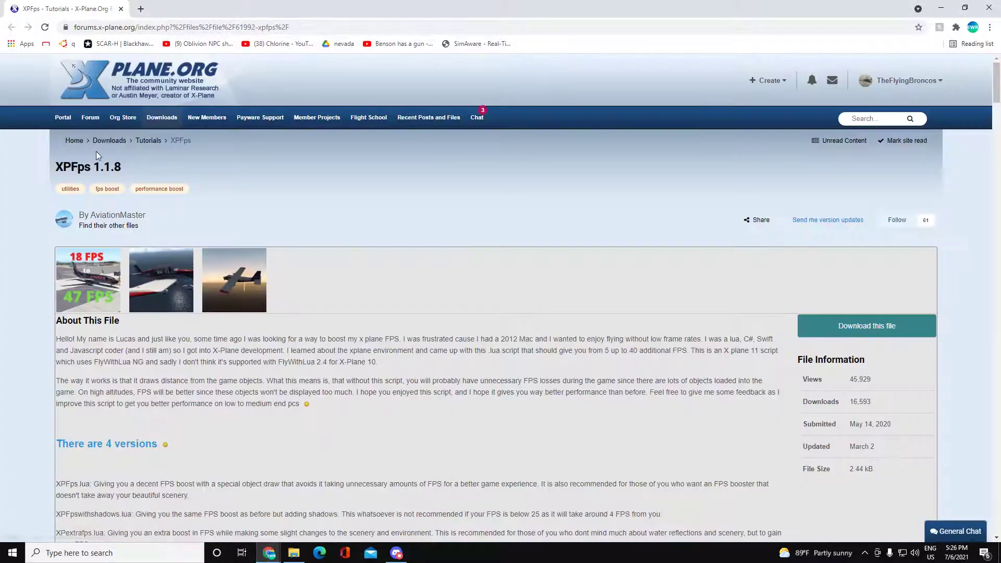
pyautogui.moveTo(117, 167); pyautogui.dragTo(110, 168)
pyautogui.moveTo(574, 391); pyautogui.dragTo(551, 346)
pyautogui.click(503, 225)
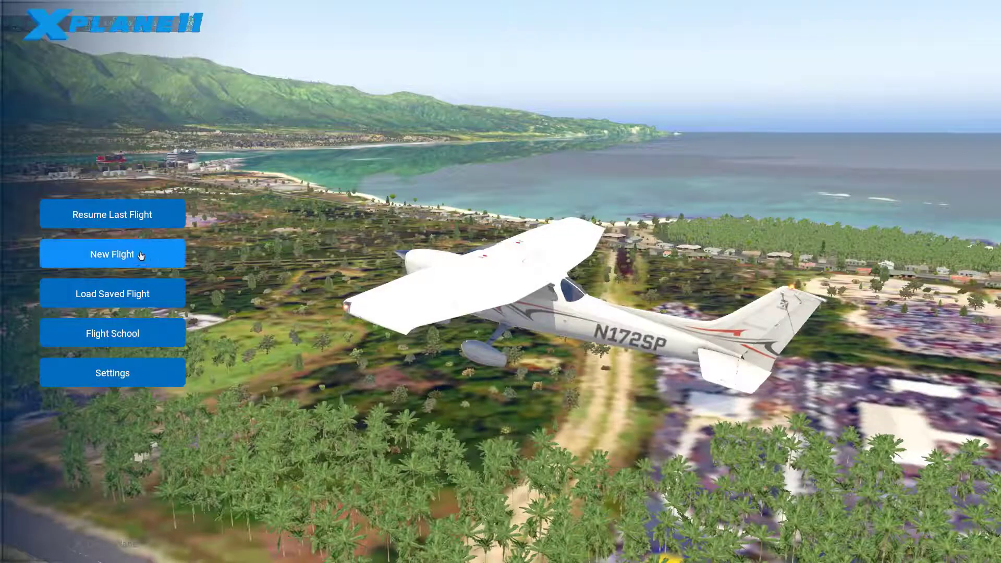
# Step: Start a New Flight and open X-Plane 11's Graphics settings showing High (HDR) and 4x SSAA
pyautogui.click(142, 253)
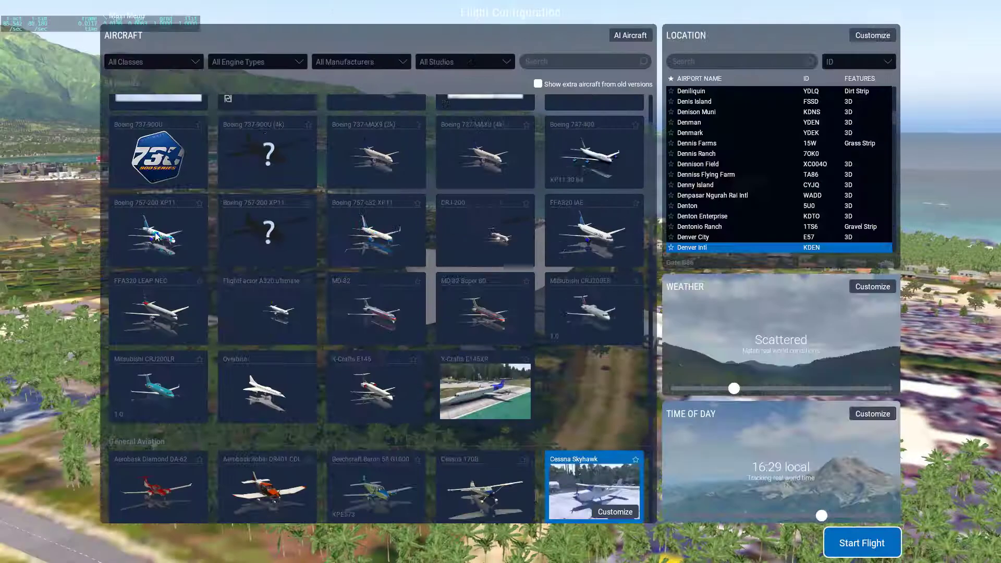
pyautogui.click(876, 25)
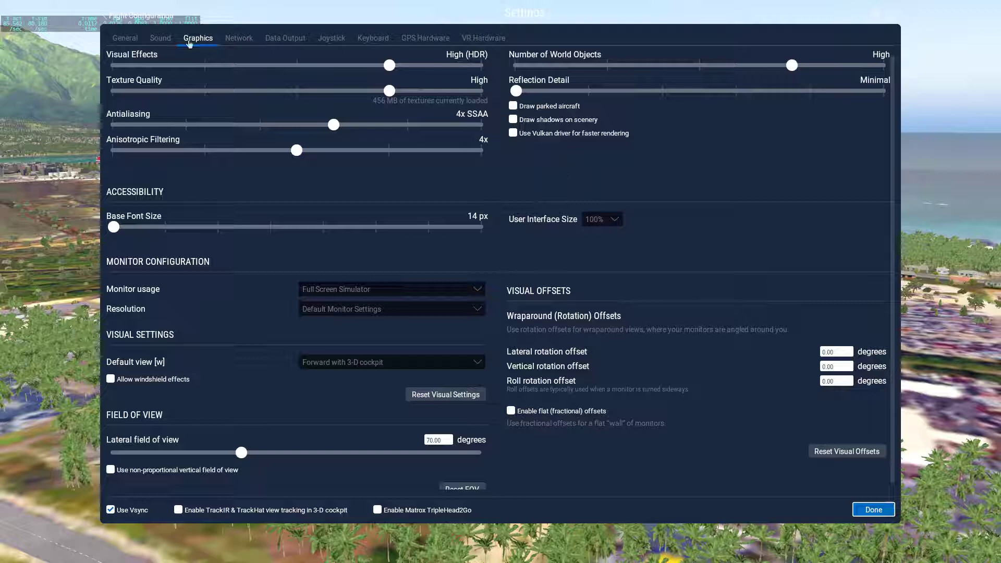
# Step: Close Graphics settings, scan the flight configuration, then reopen and close the settings
pyautogui.click(165, 27)
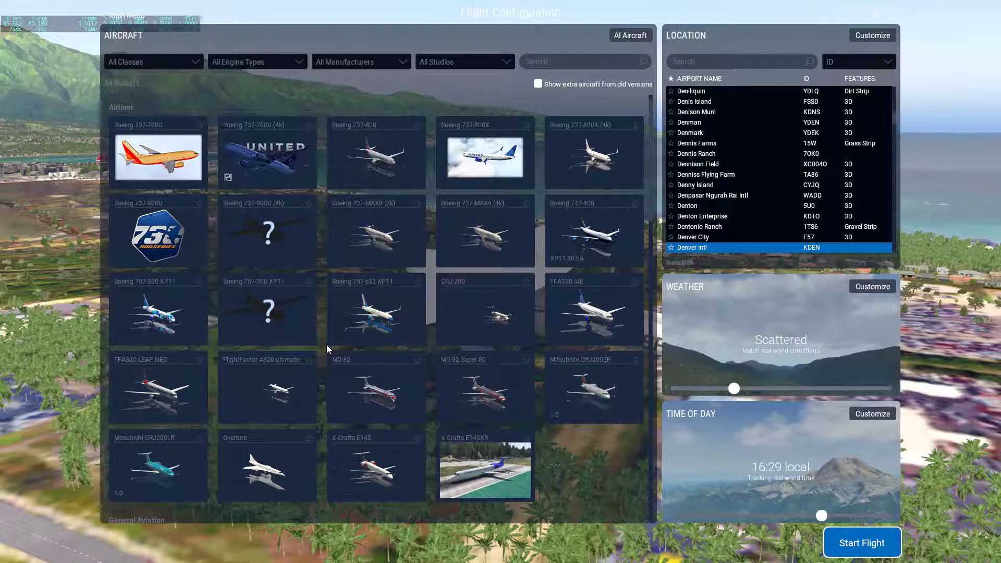
pyautogui.scroll(-3, 324, 344)
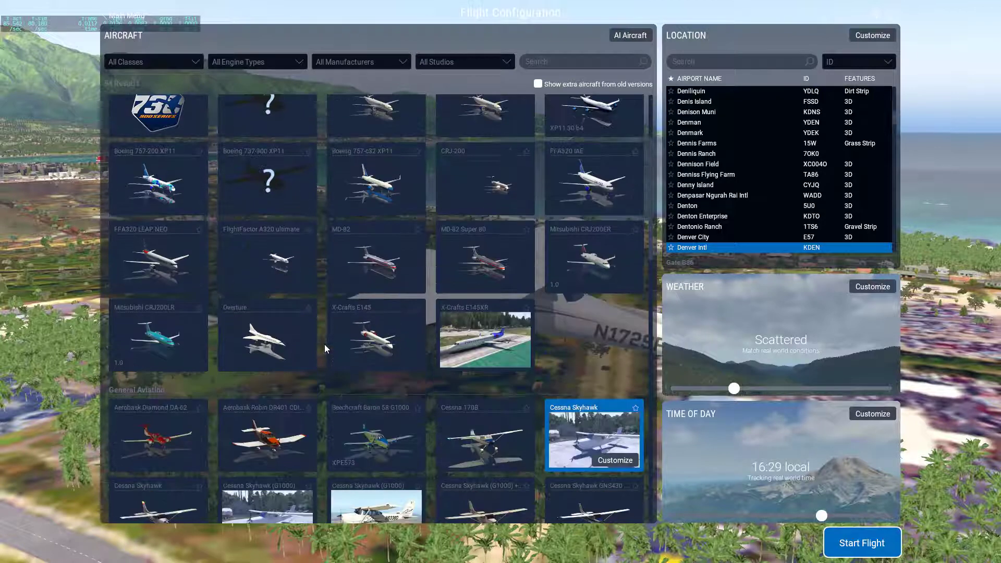
pyautogui.scroll(3, 329, 348)
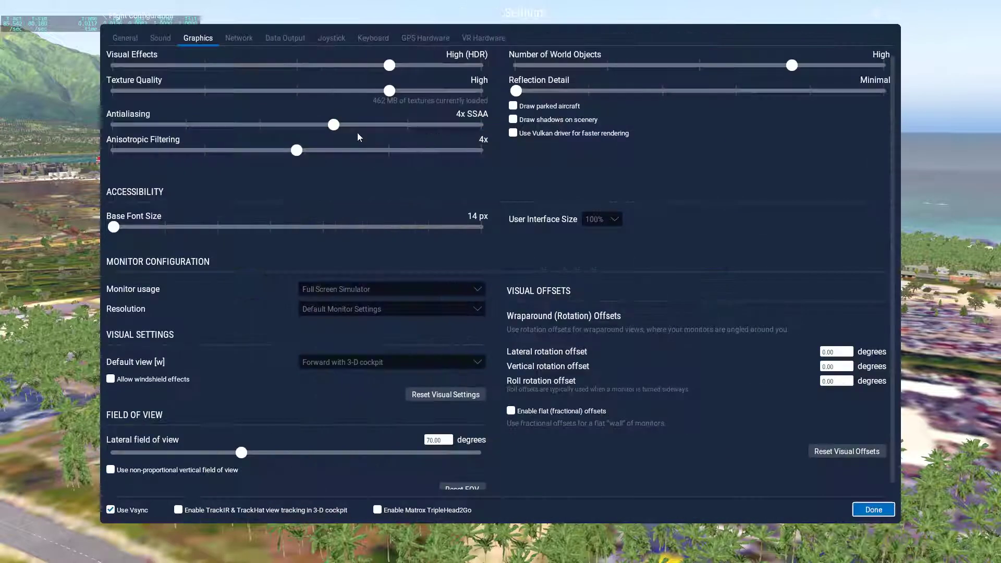
pyautogui.click(875, 14)
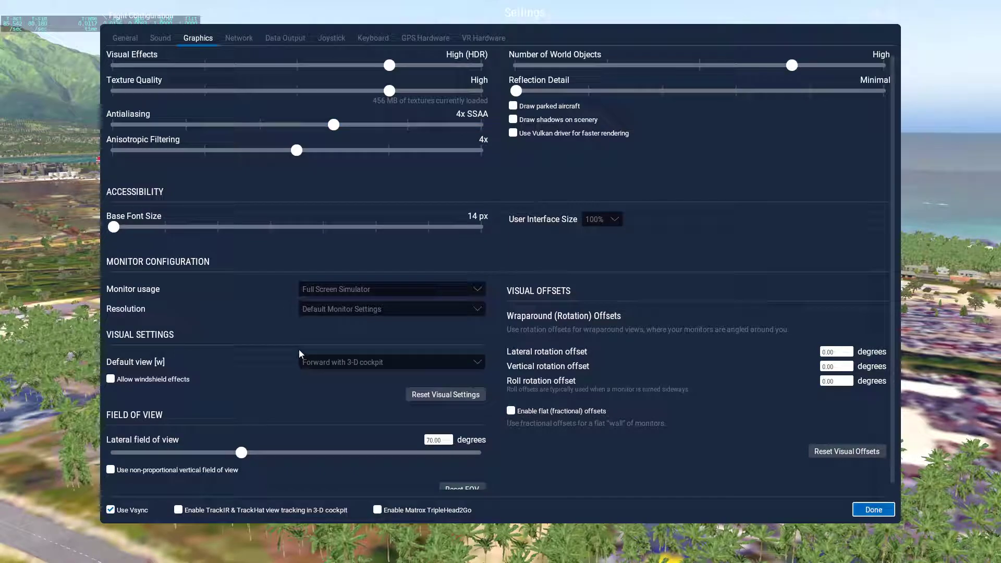
pyautogui.click(158, 26)
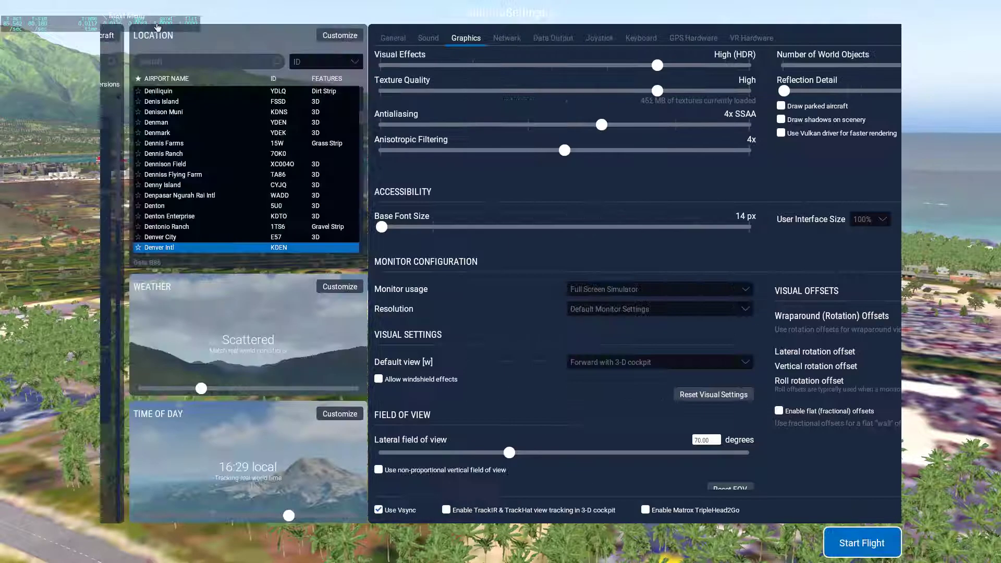
# Step: Return to the main menu, reopen New Flight briefly, and go back to the main menu
pyautogui.click(157, 26)
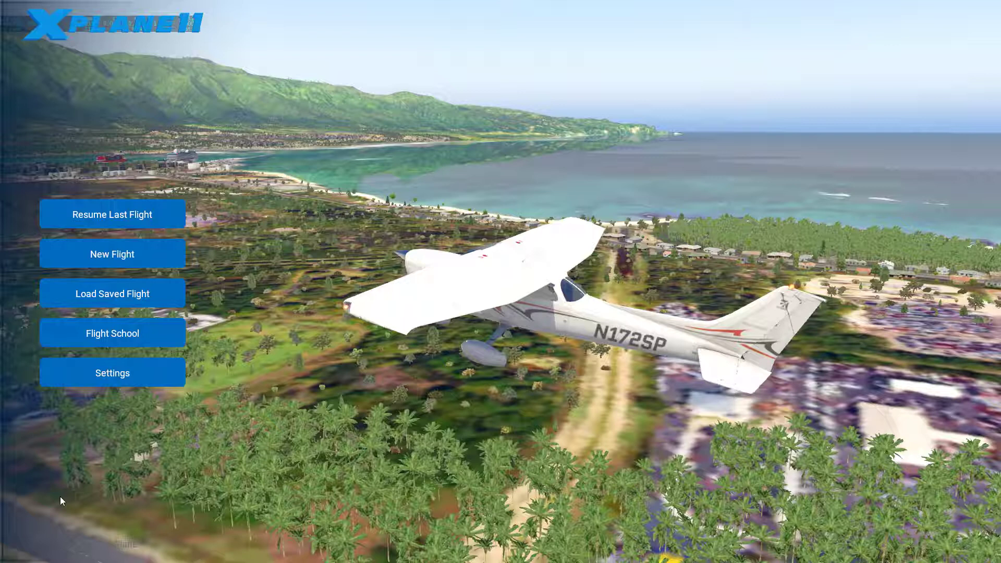
pyautogui.click(110, 263)
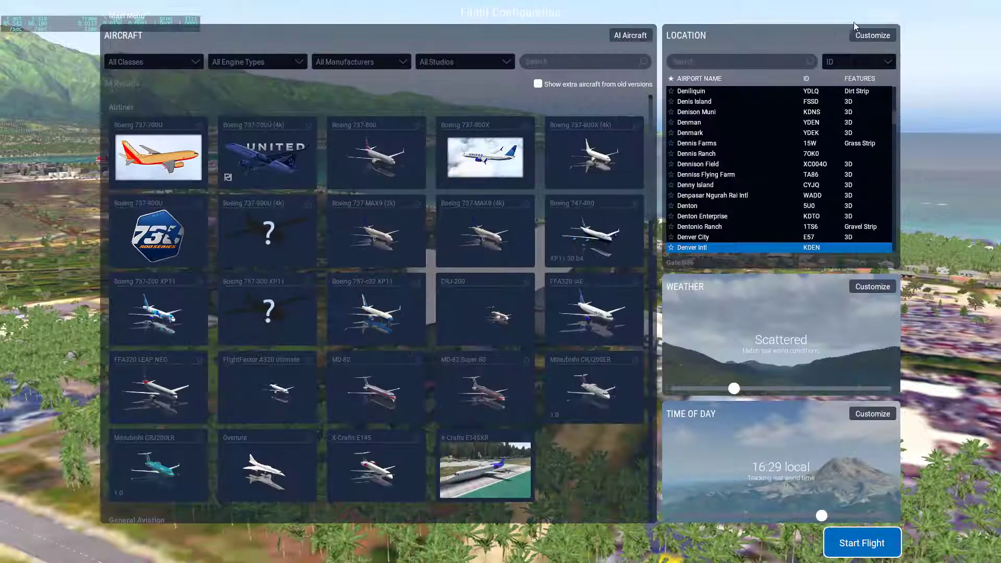
pyautogui.scroll(-2, 521, 469)
pyautogui.scroll(2, 526, 497)
pyautogui.click(126, 17)
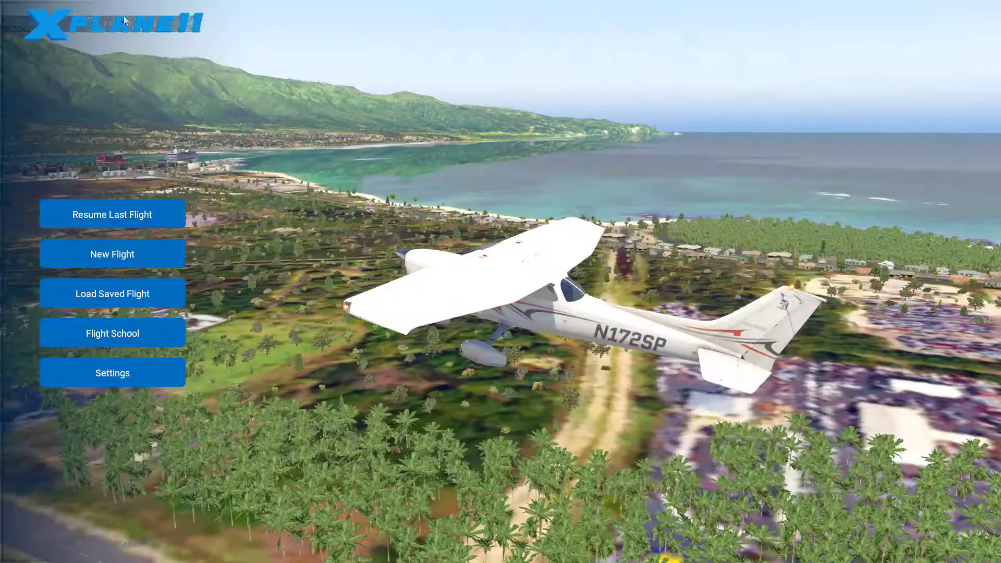